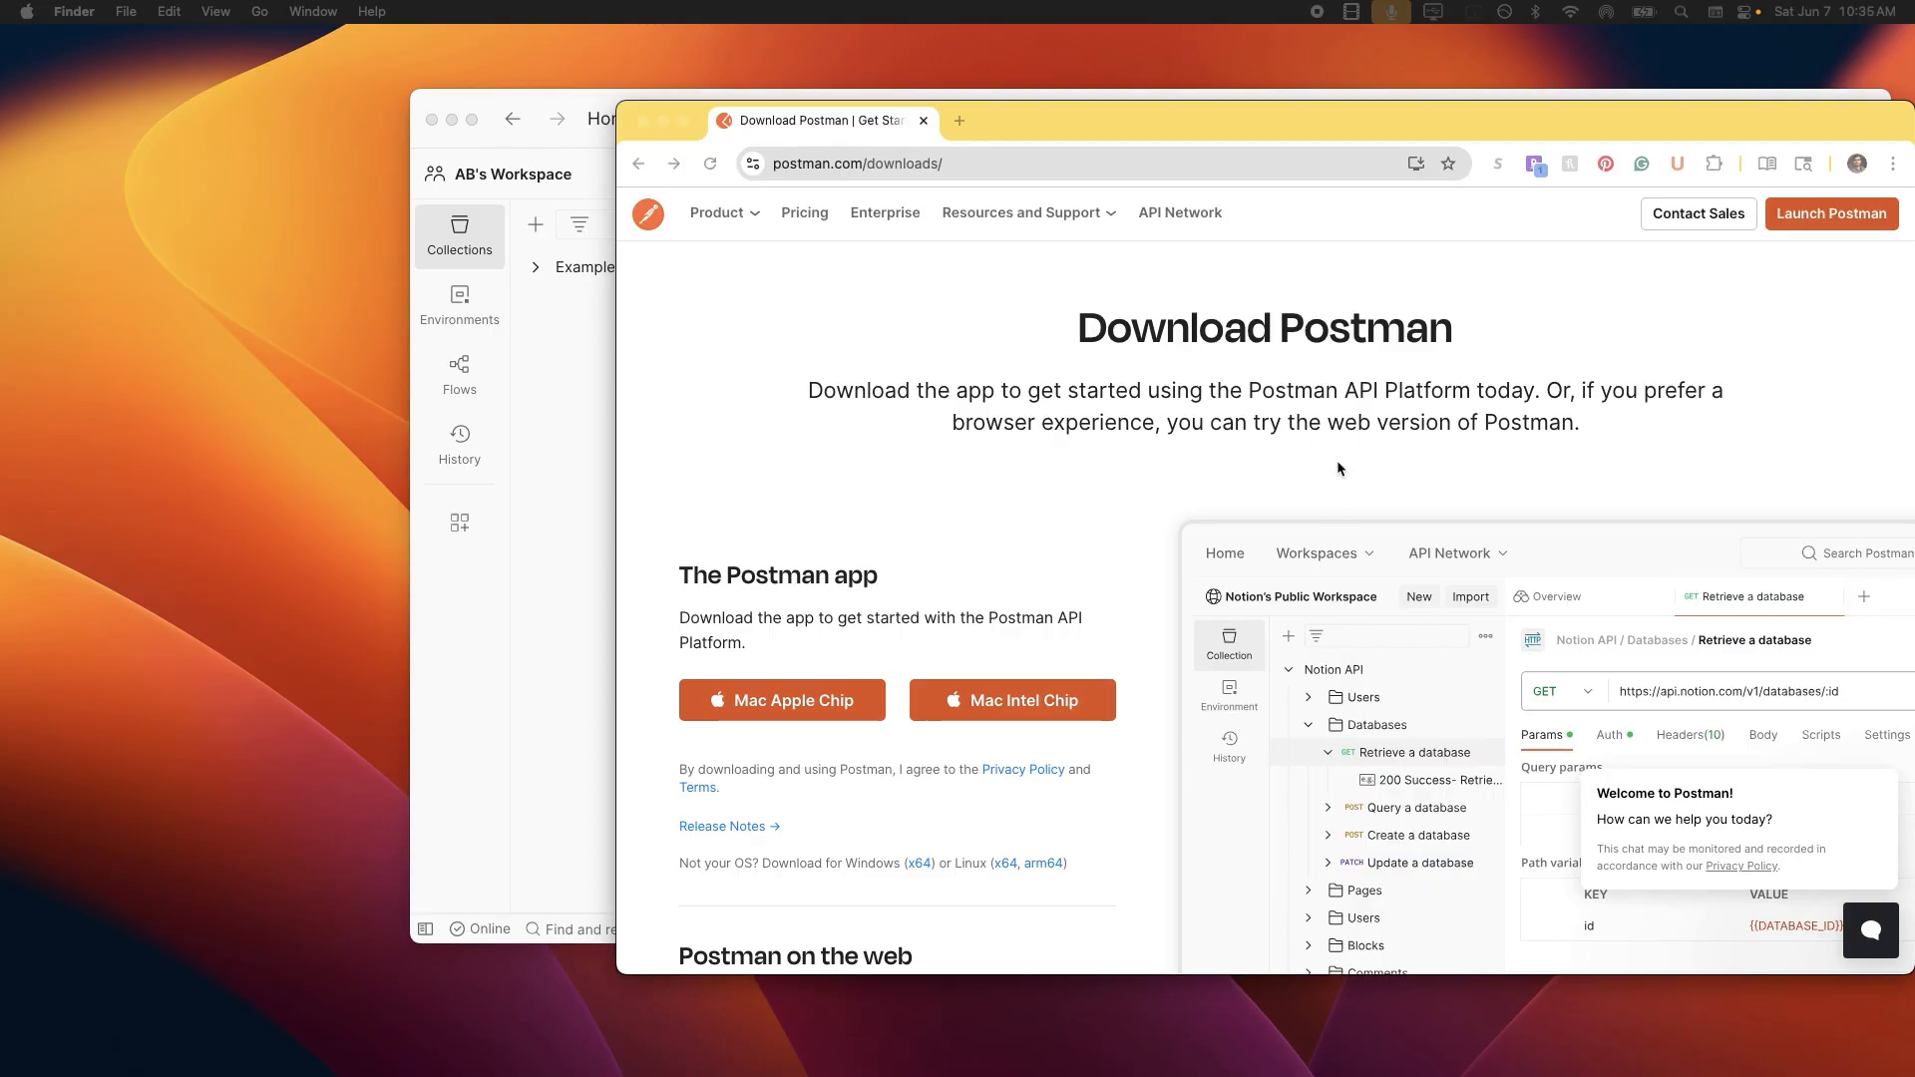
# Search the web for "download postman" and open Postman's official download page from the results
pyautogui.click(1047, 159)
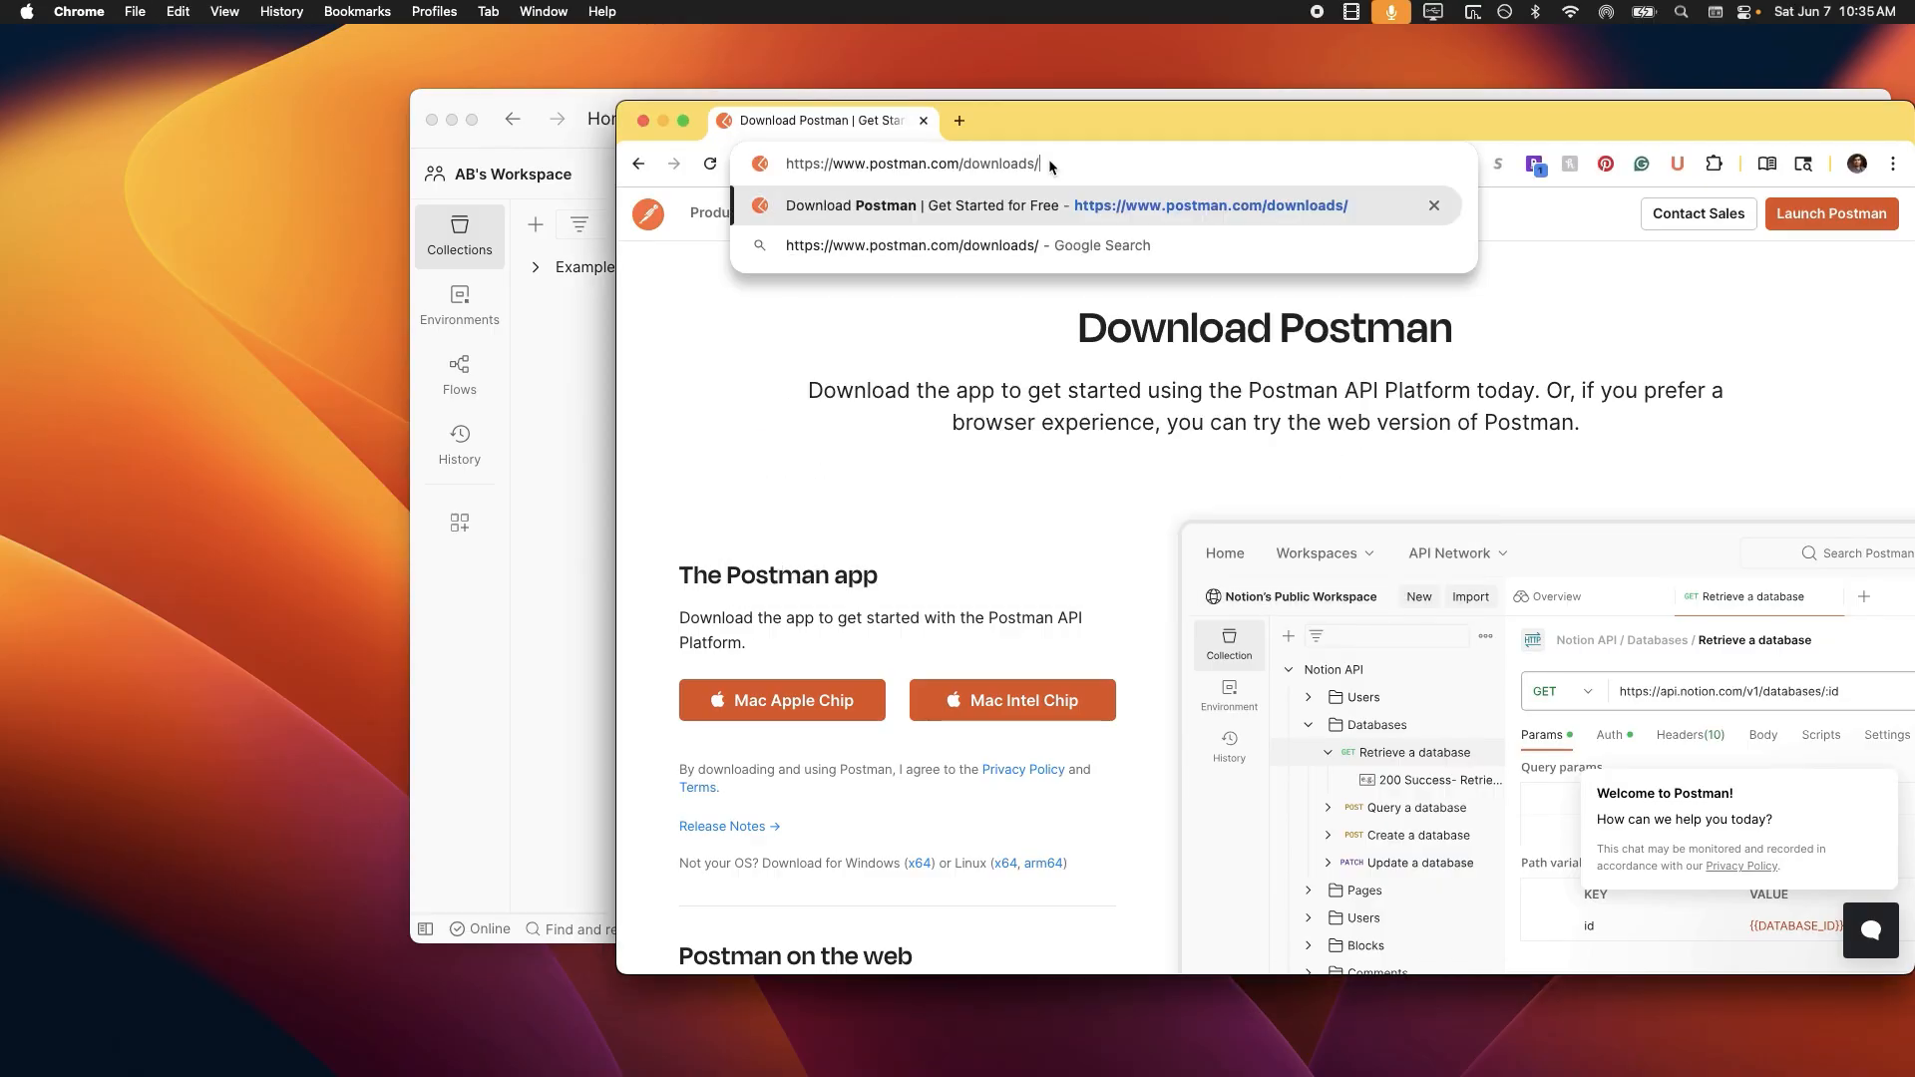
pyautogui.press('Return')
pyautogui.click(957, 164)
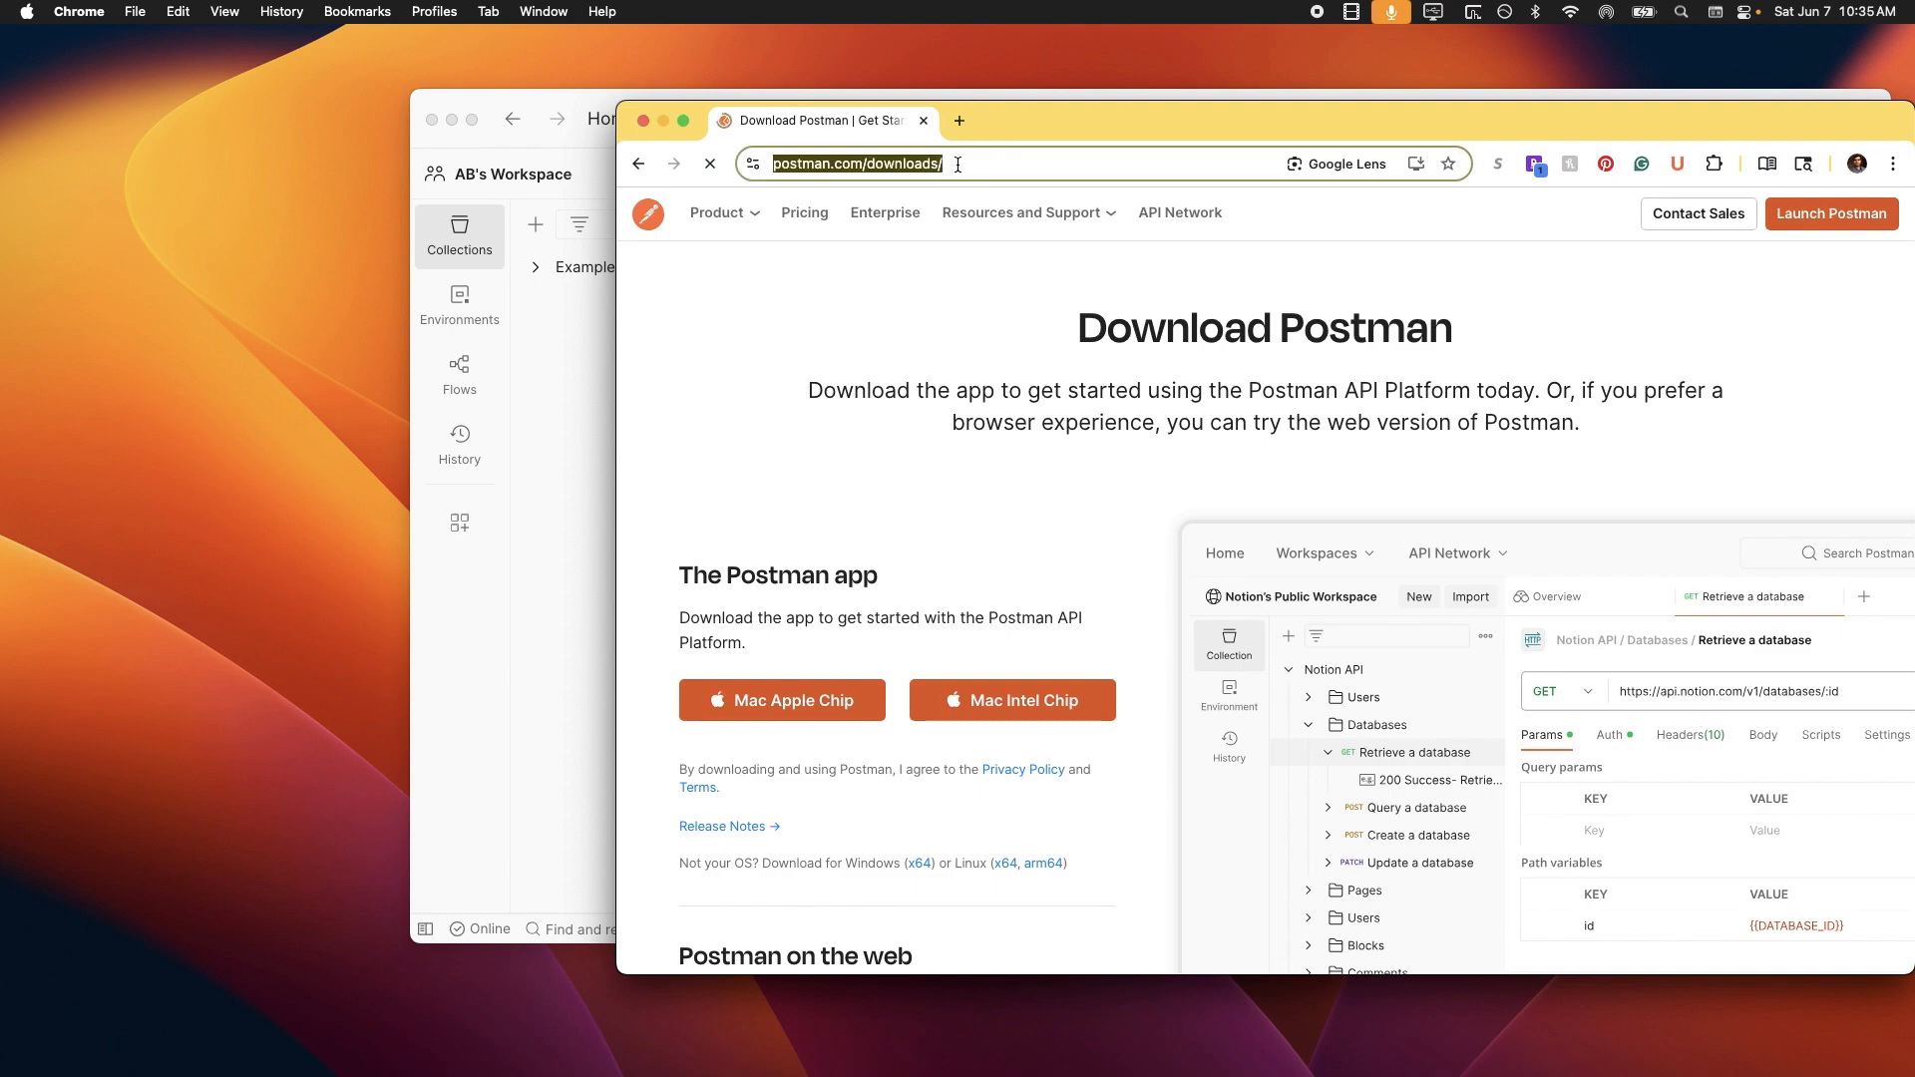
pyautogui.write('do')
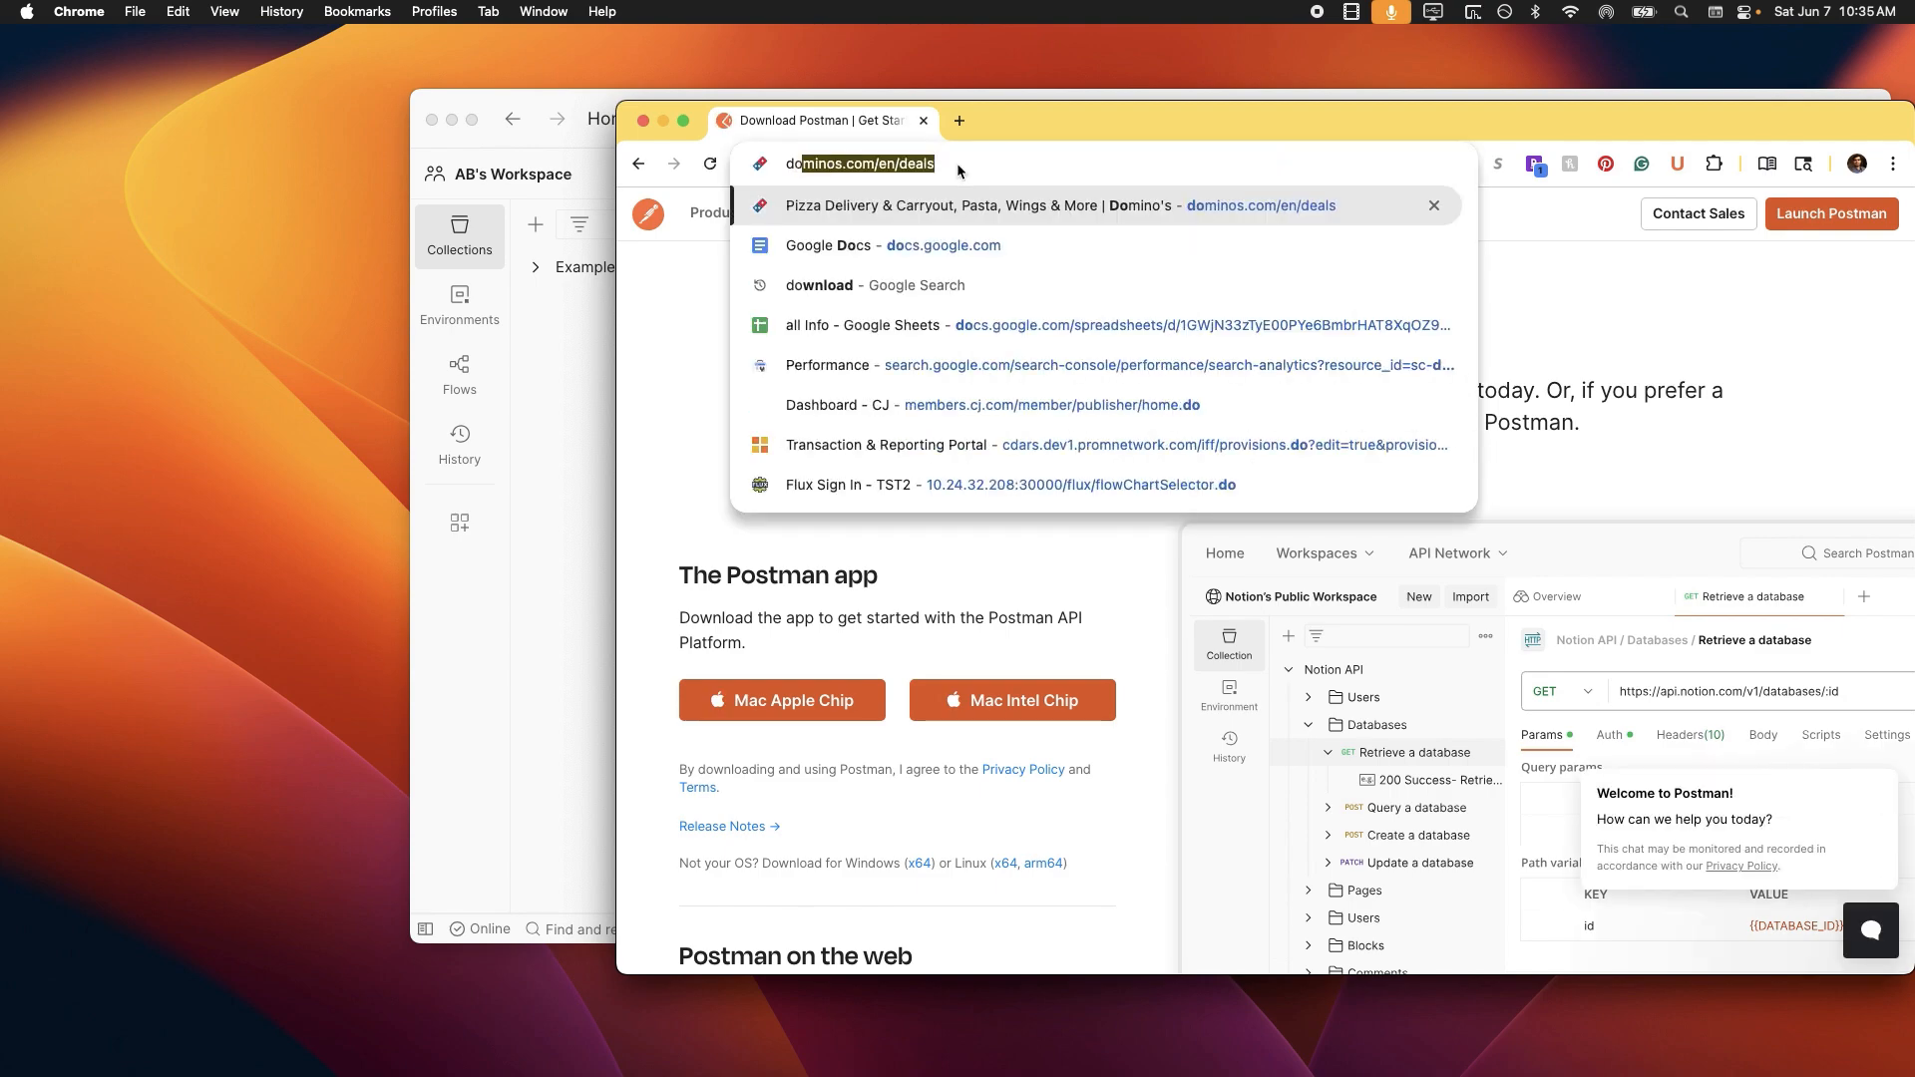
pyautogui.write('wnload postman')
pyautogui.press('Return')
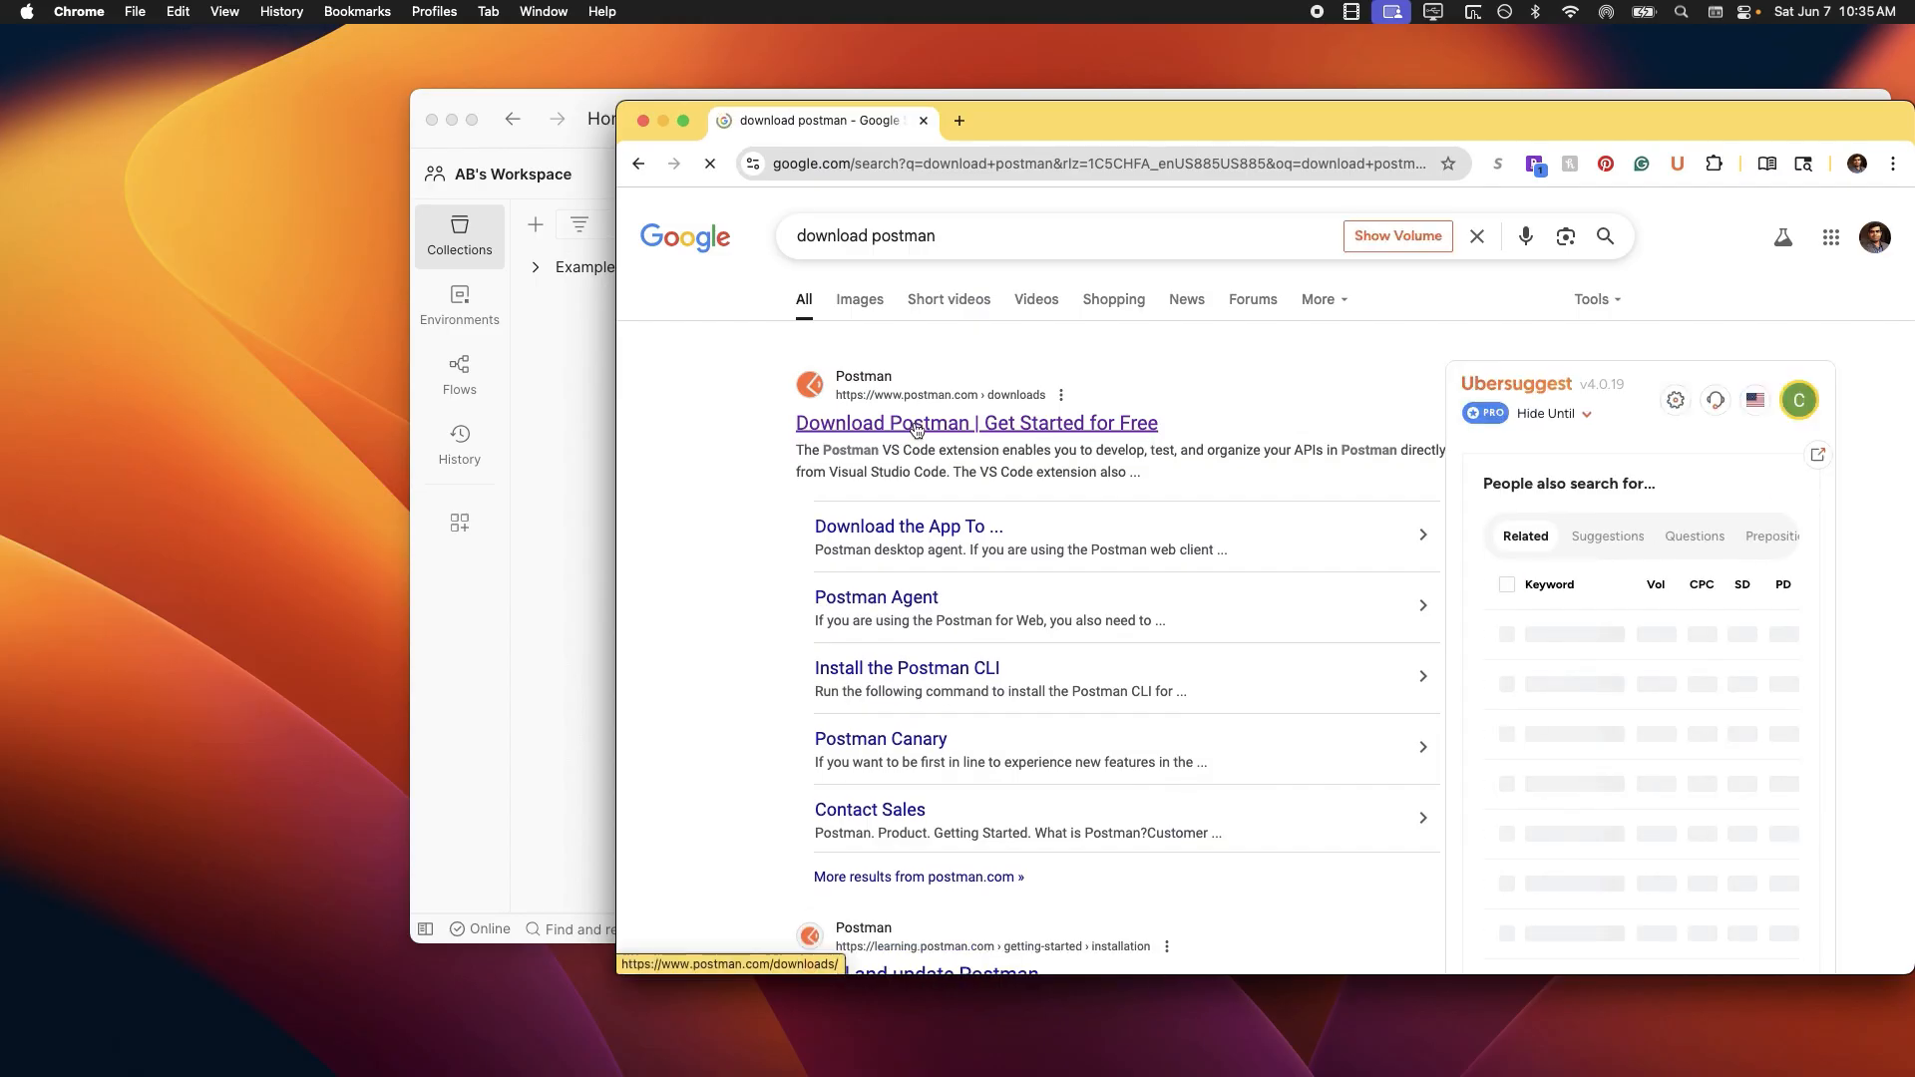
pyautogui.click(916, 424)
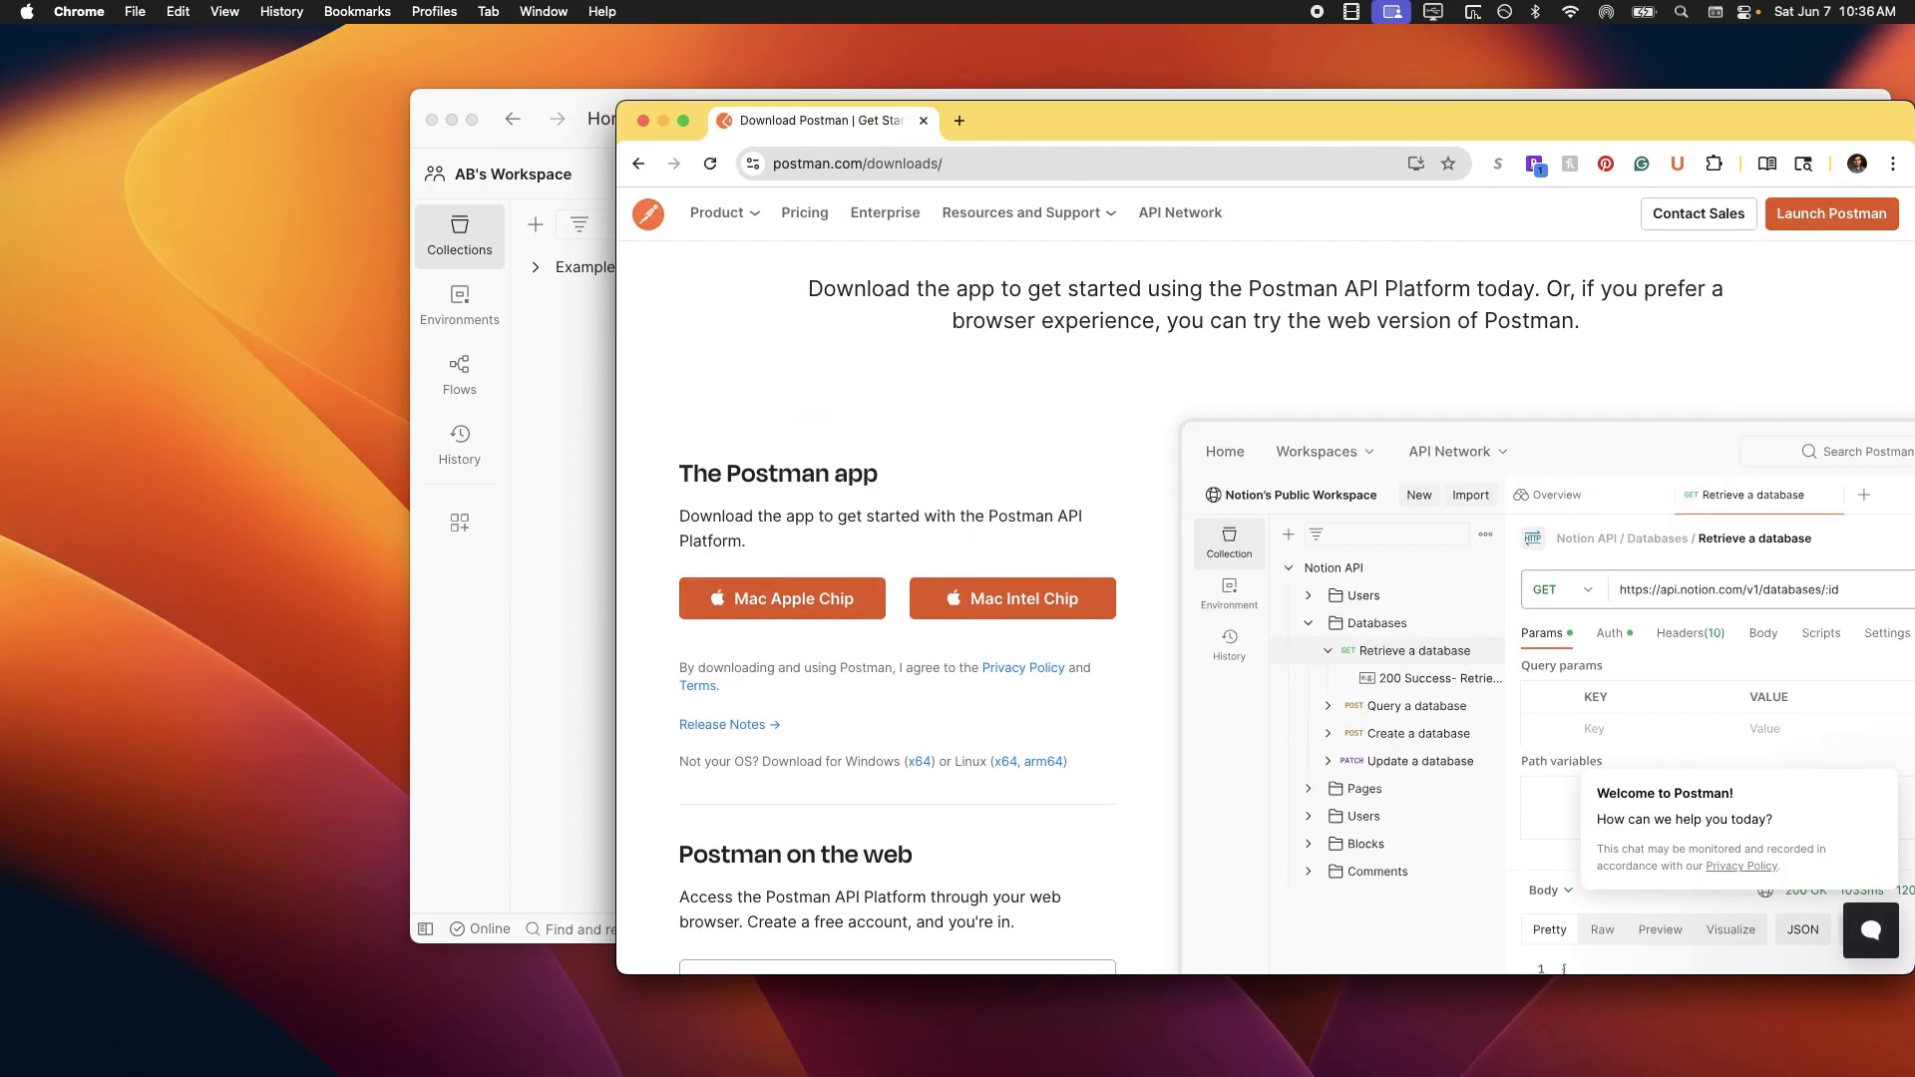
# Download the Postman desktop app for Mac with Apple Chip
pyautogui.scroll(-2, 1067, 637)
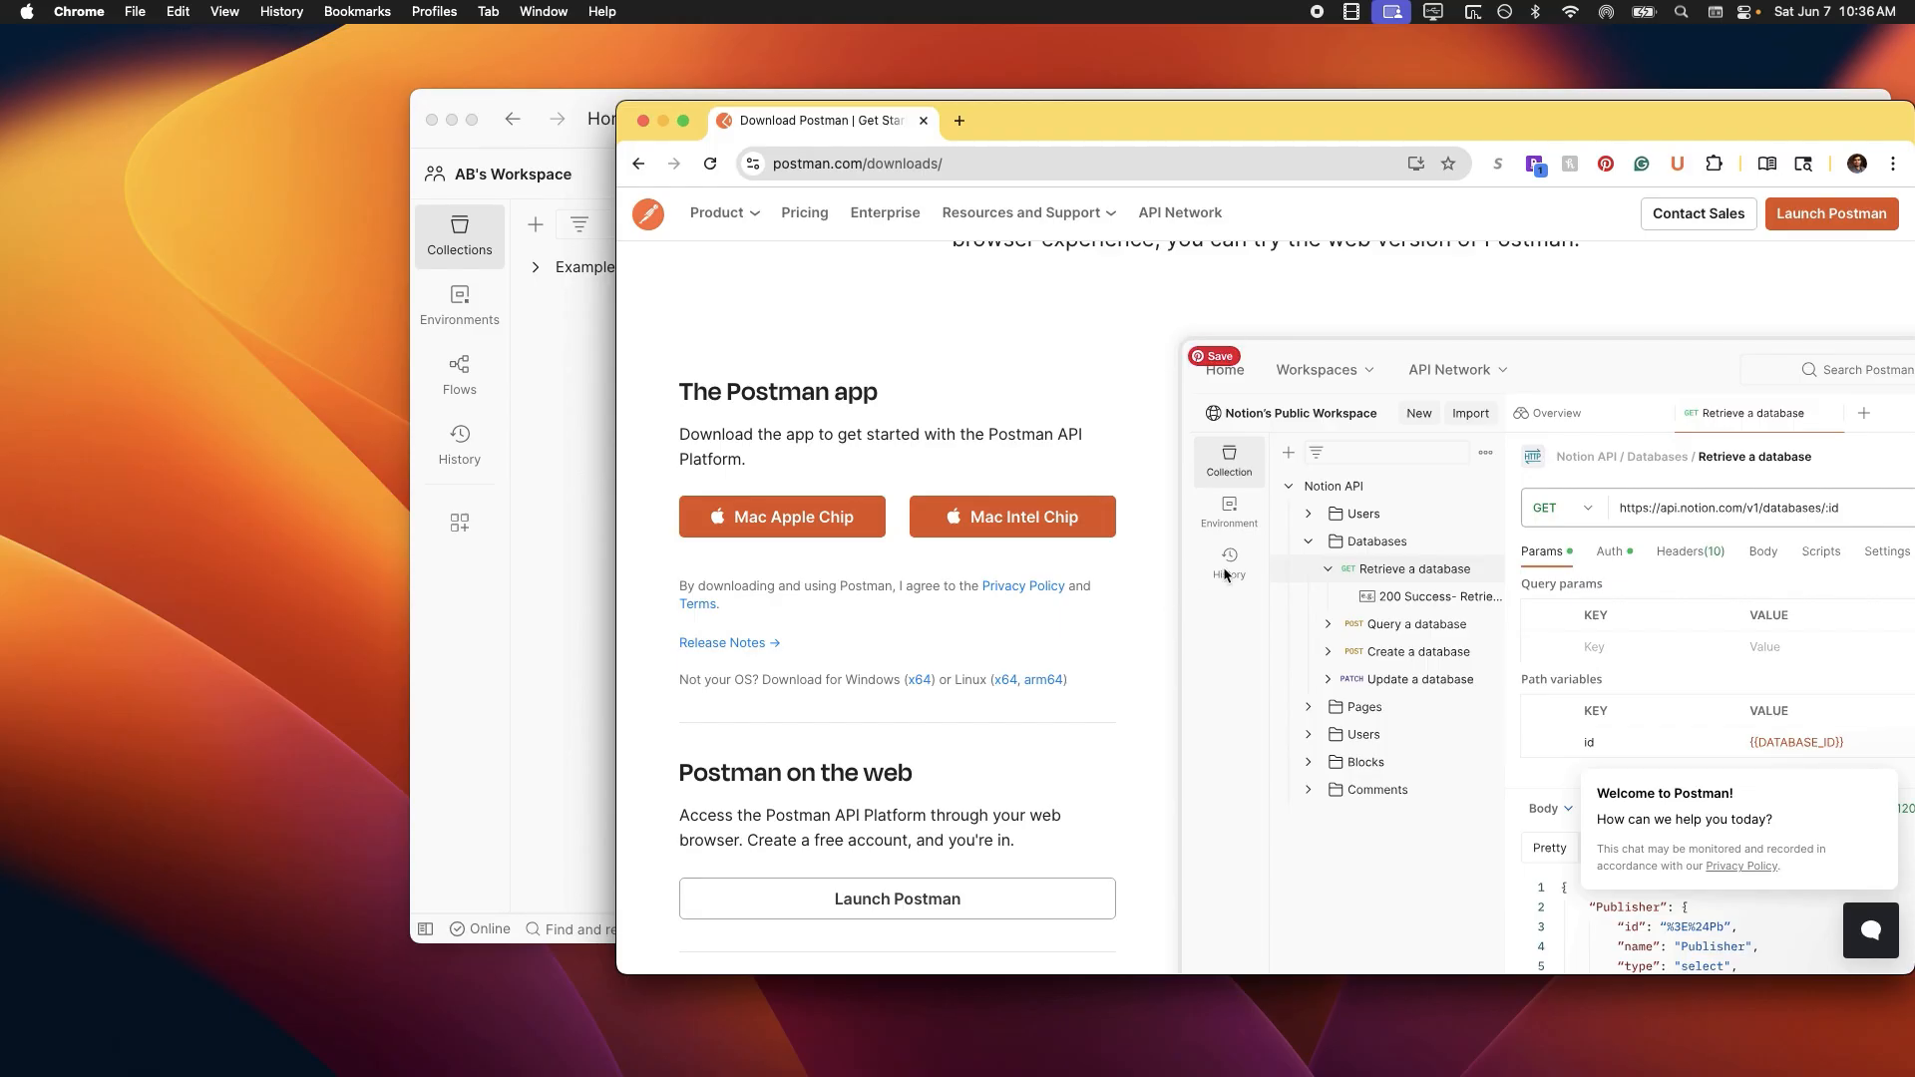
pyautogui.scroll(-1, 1225, 592)
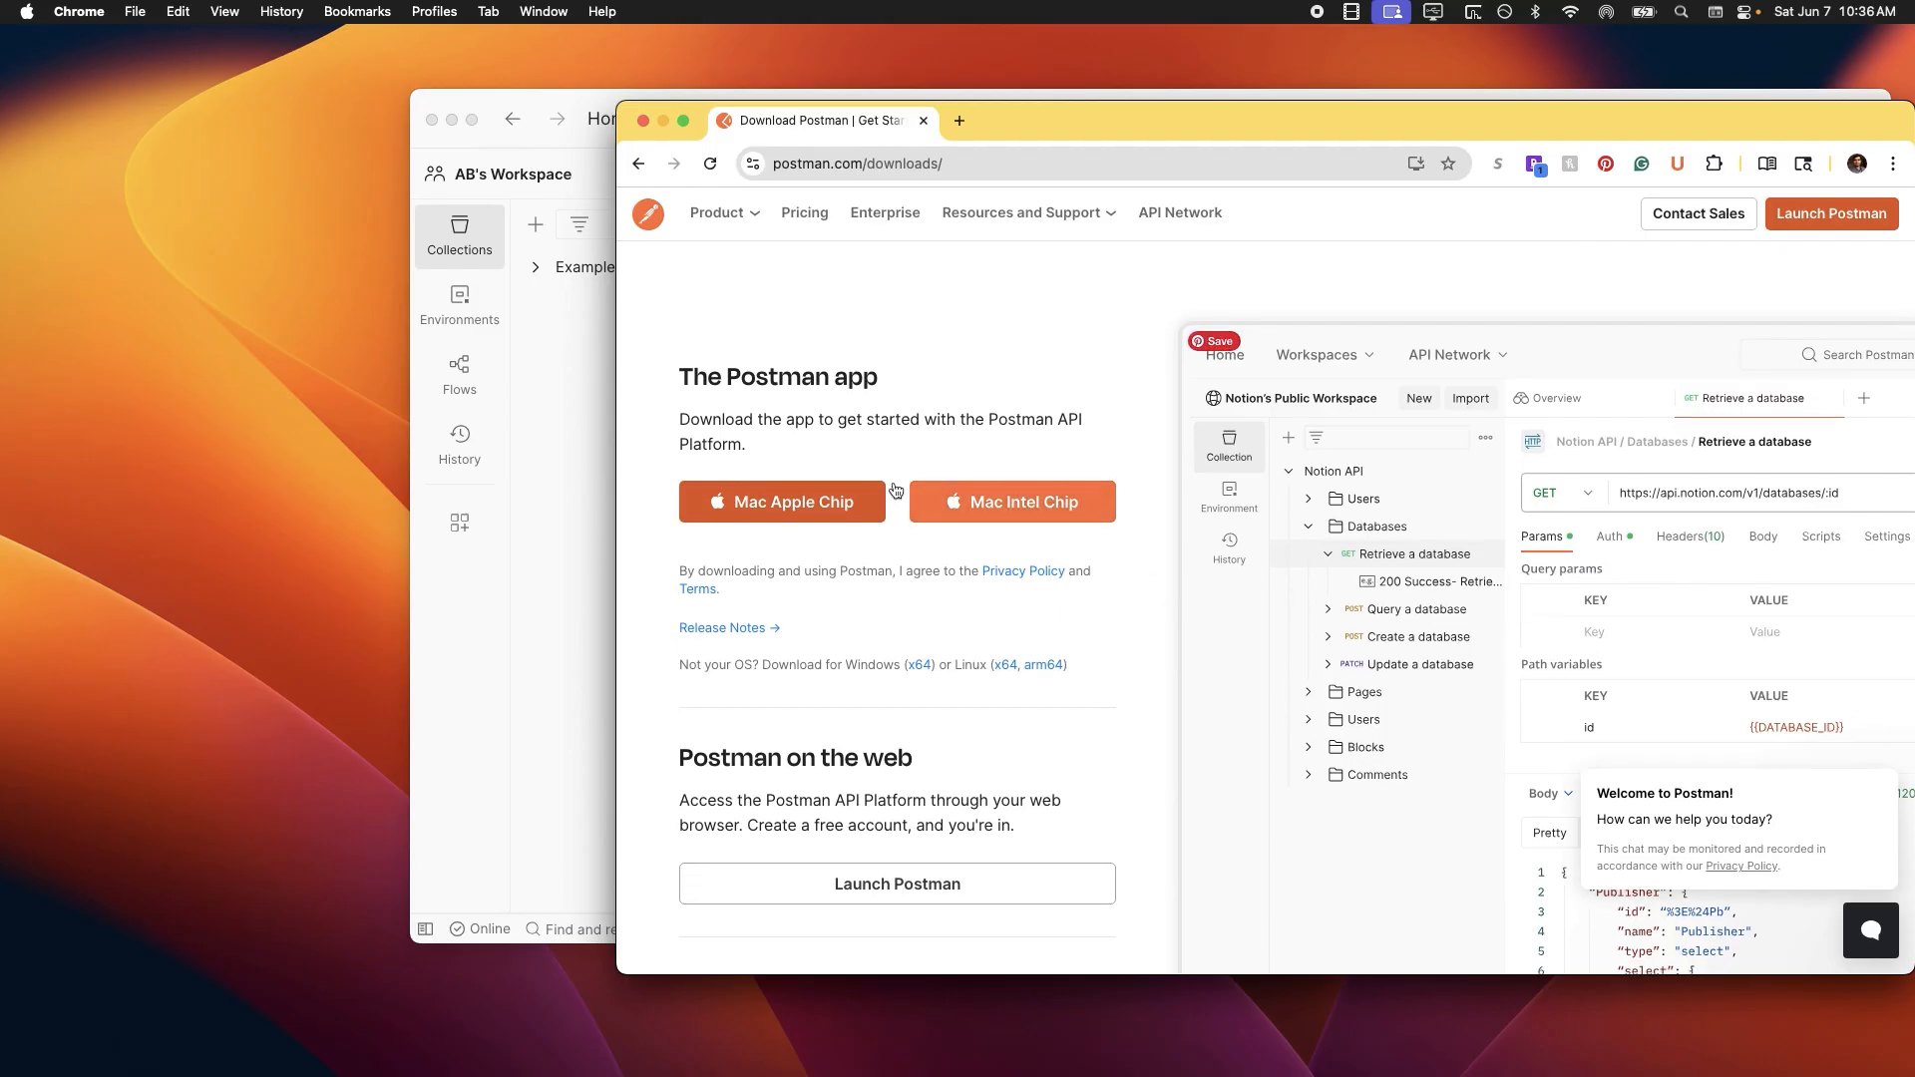
pyautogui.click(858, 498)
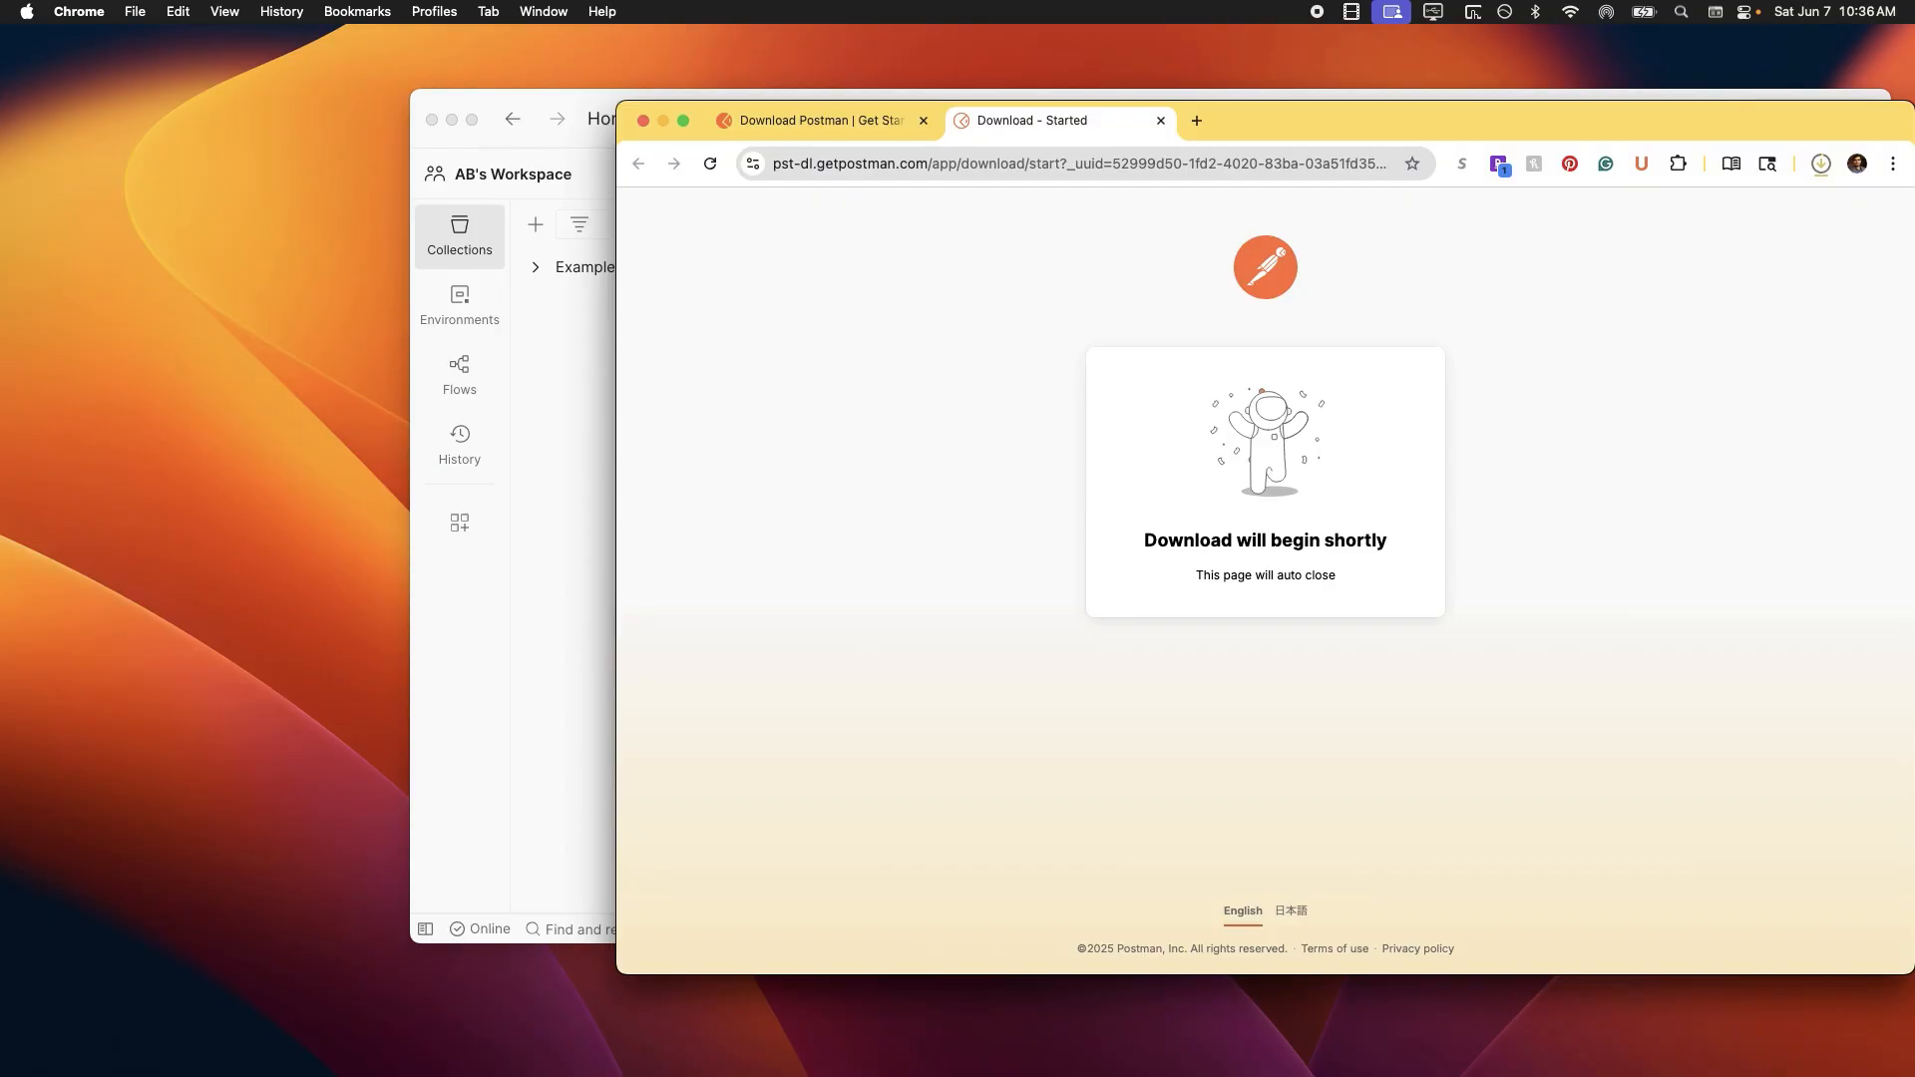
pyautogui.click(1819, 169)
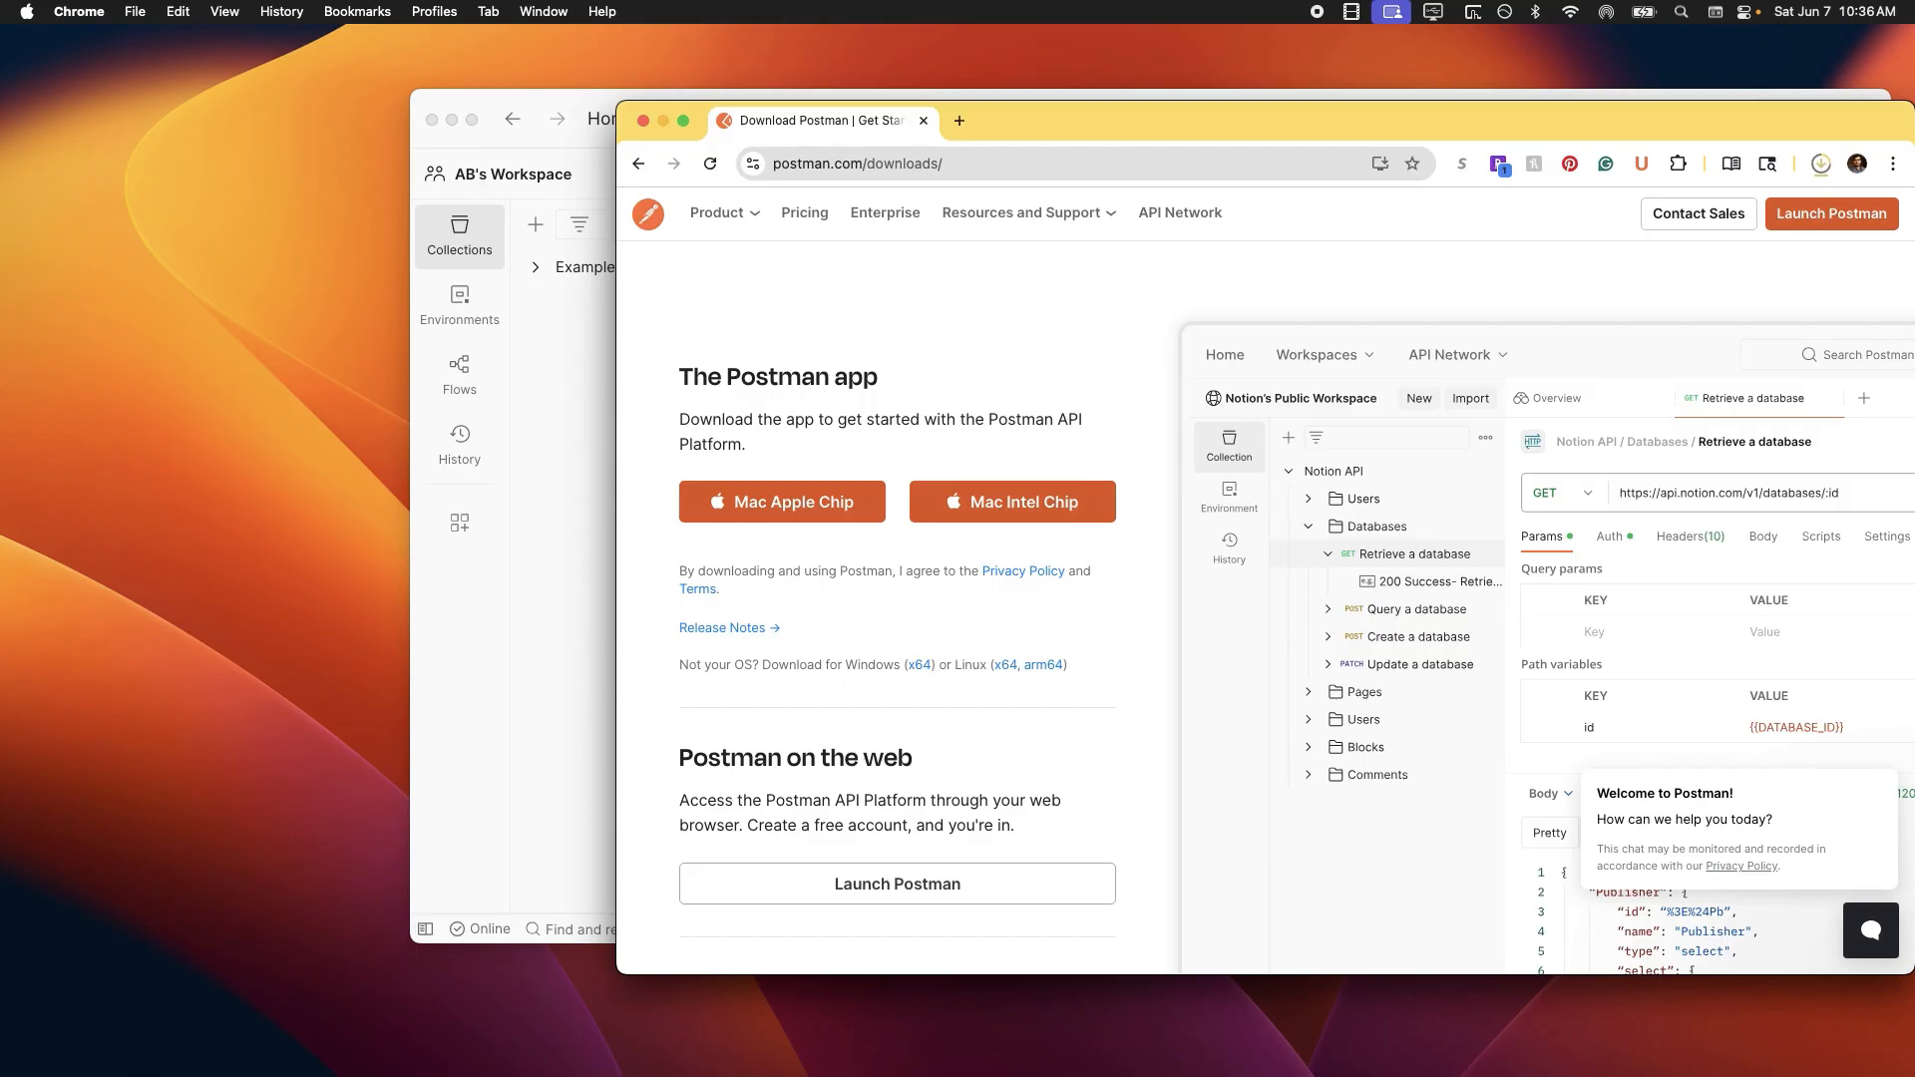
# Switch to the Postman desktop app and sign out of the current account, removing its local data
pyautogui.click(566, 559)
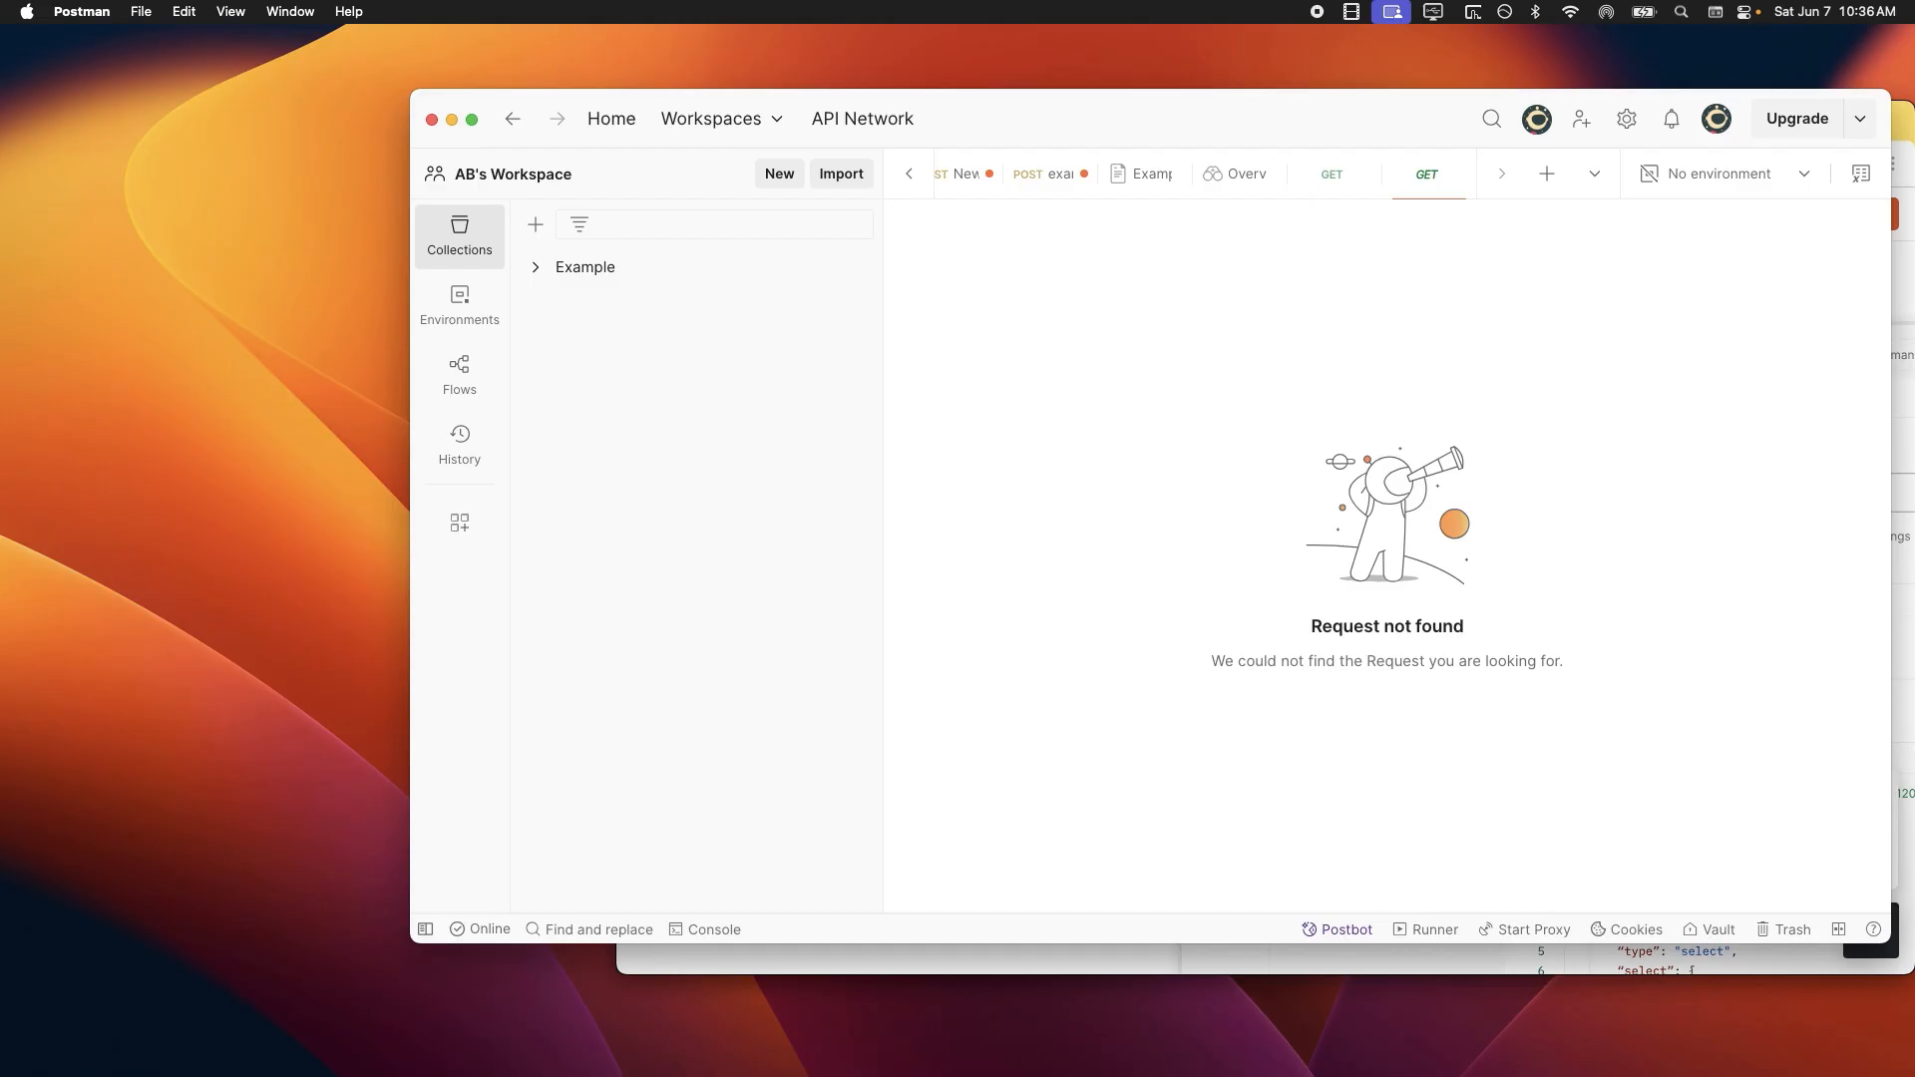
pyautogui.click(1714, 120)
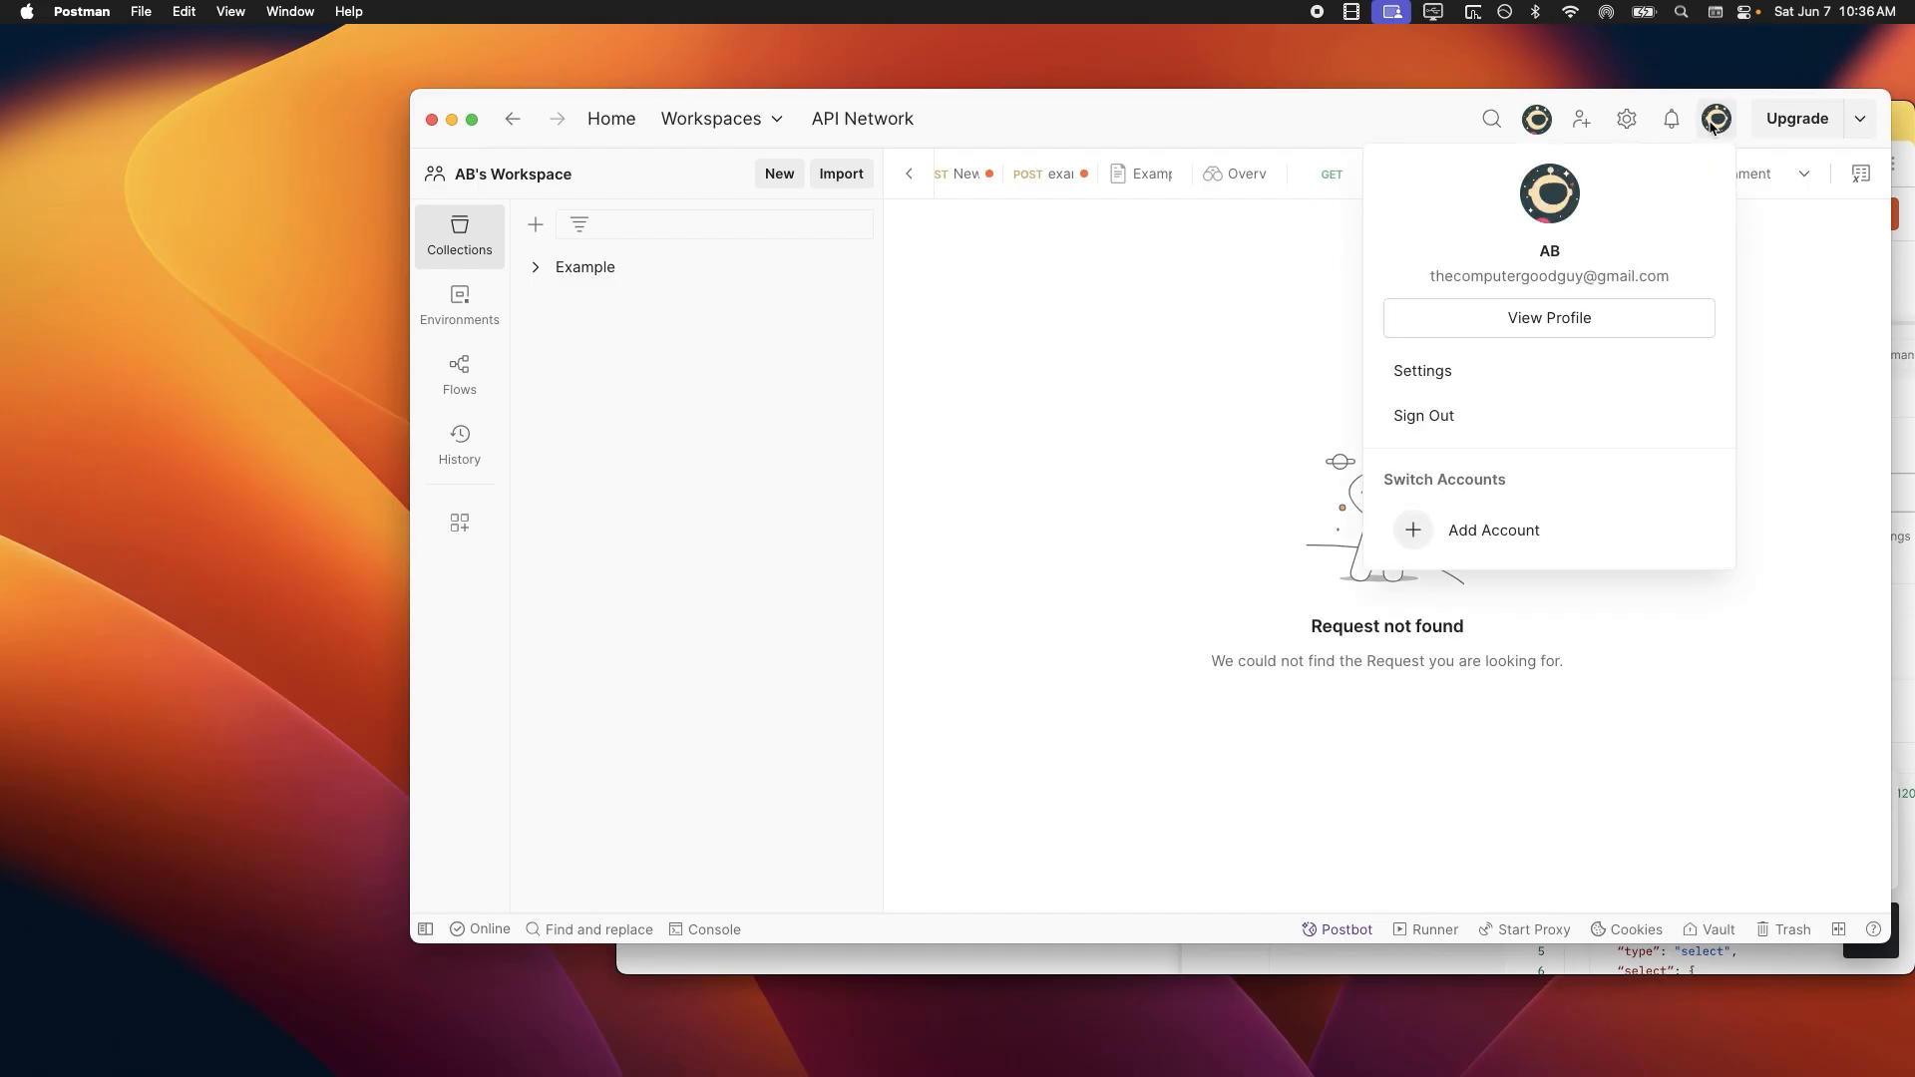
pyautogui.click(1432, 419)
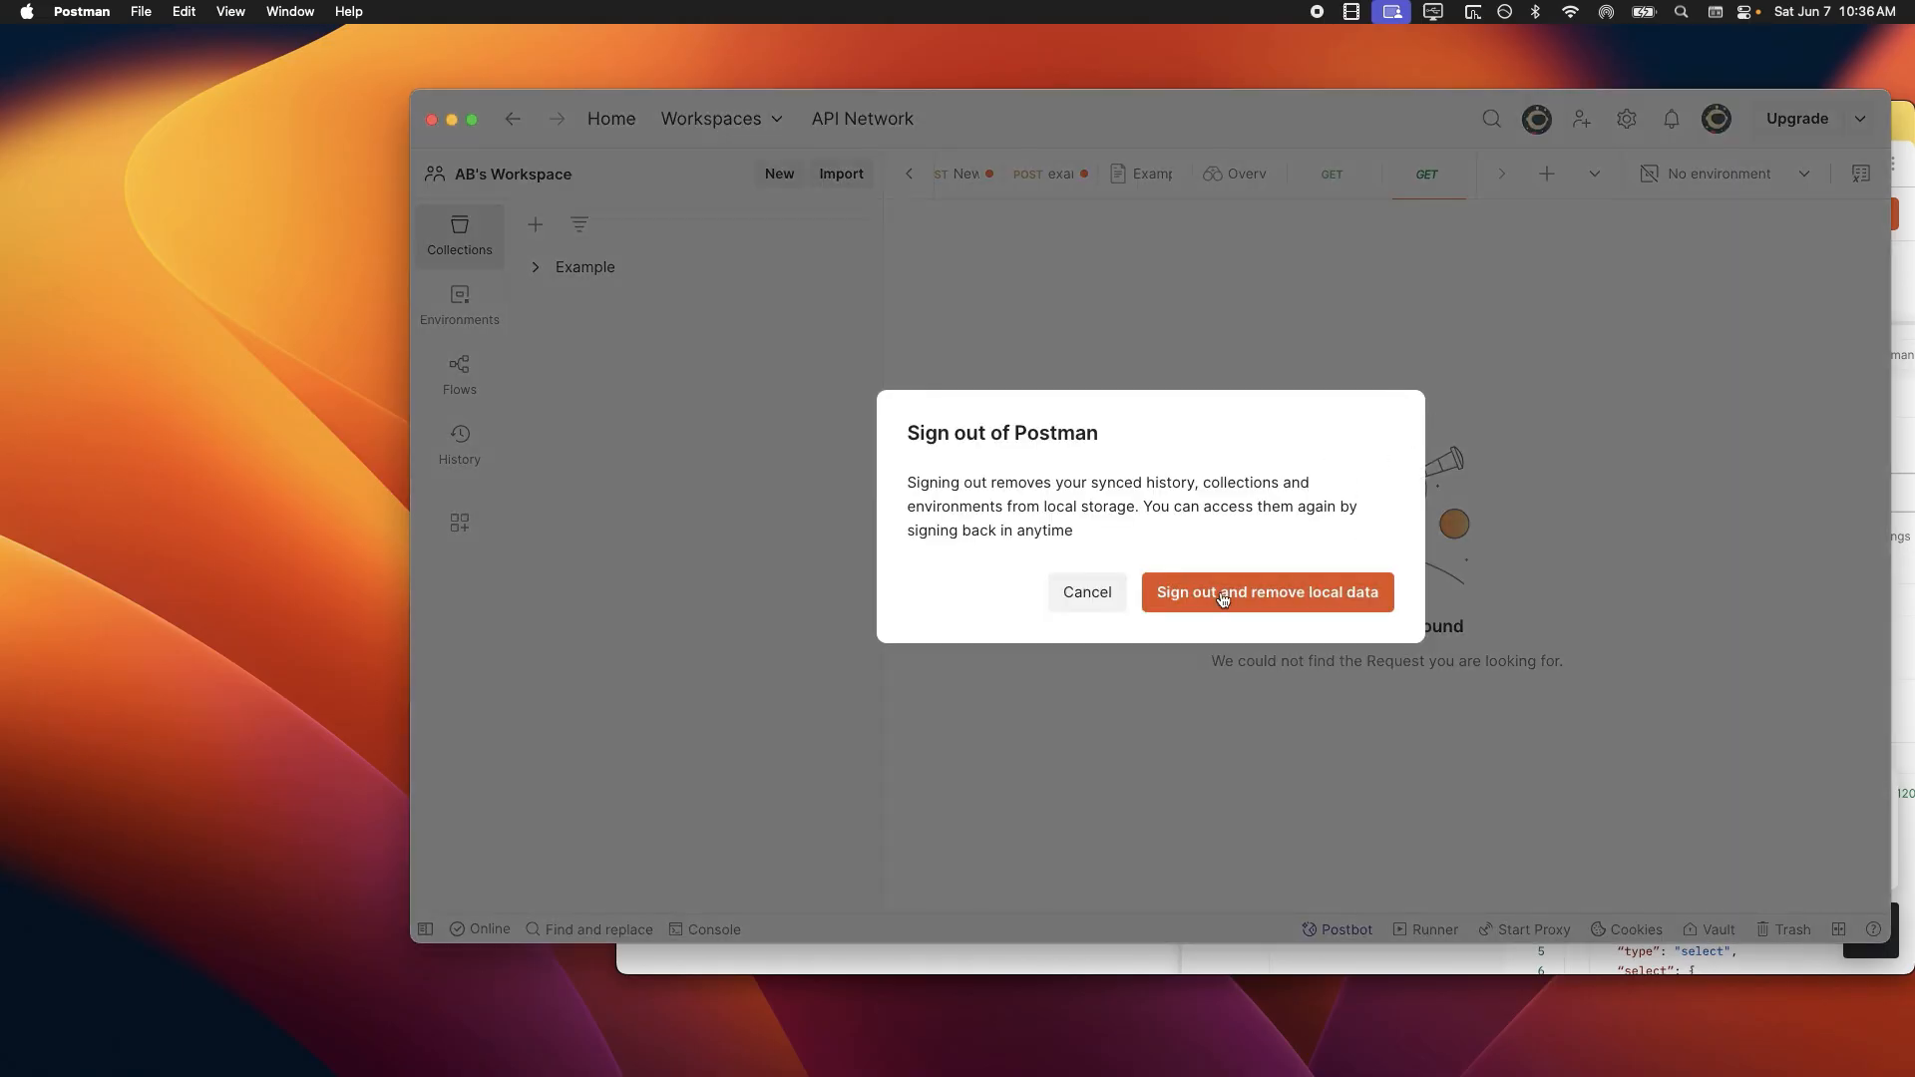
pyautogui.click(1223, 596)
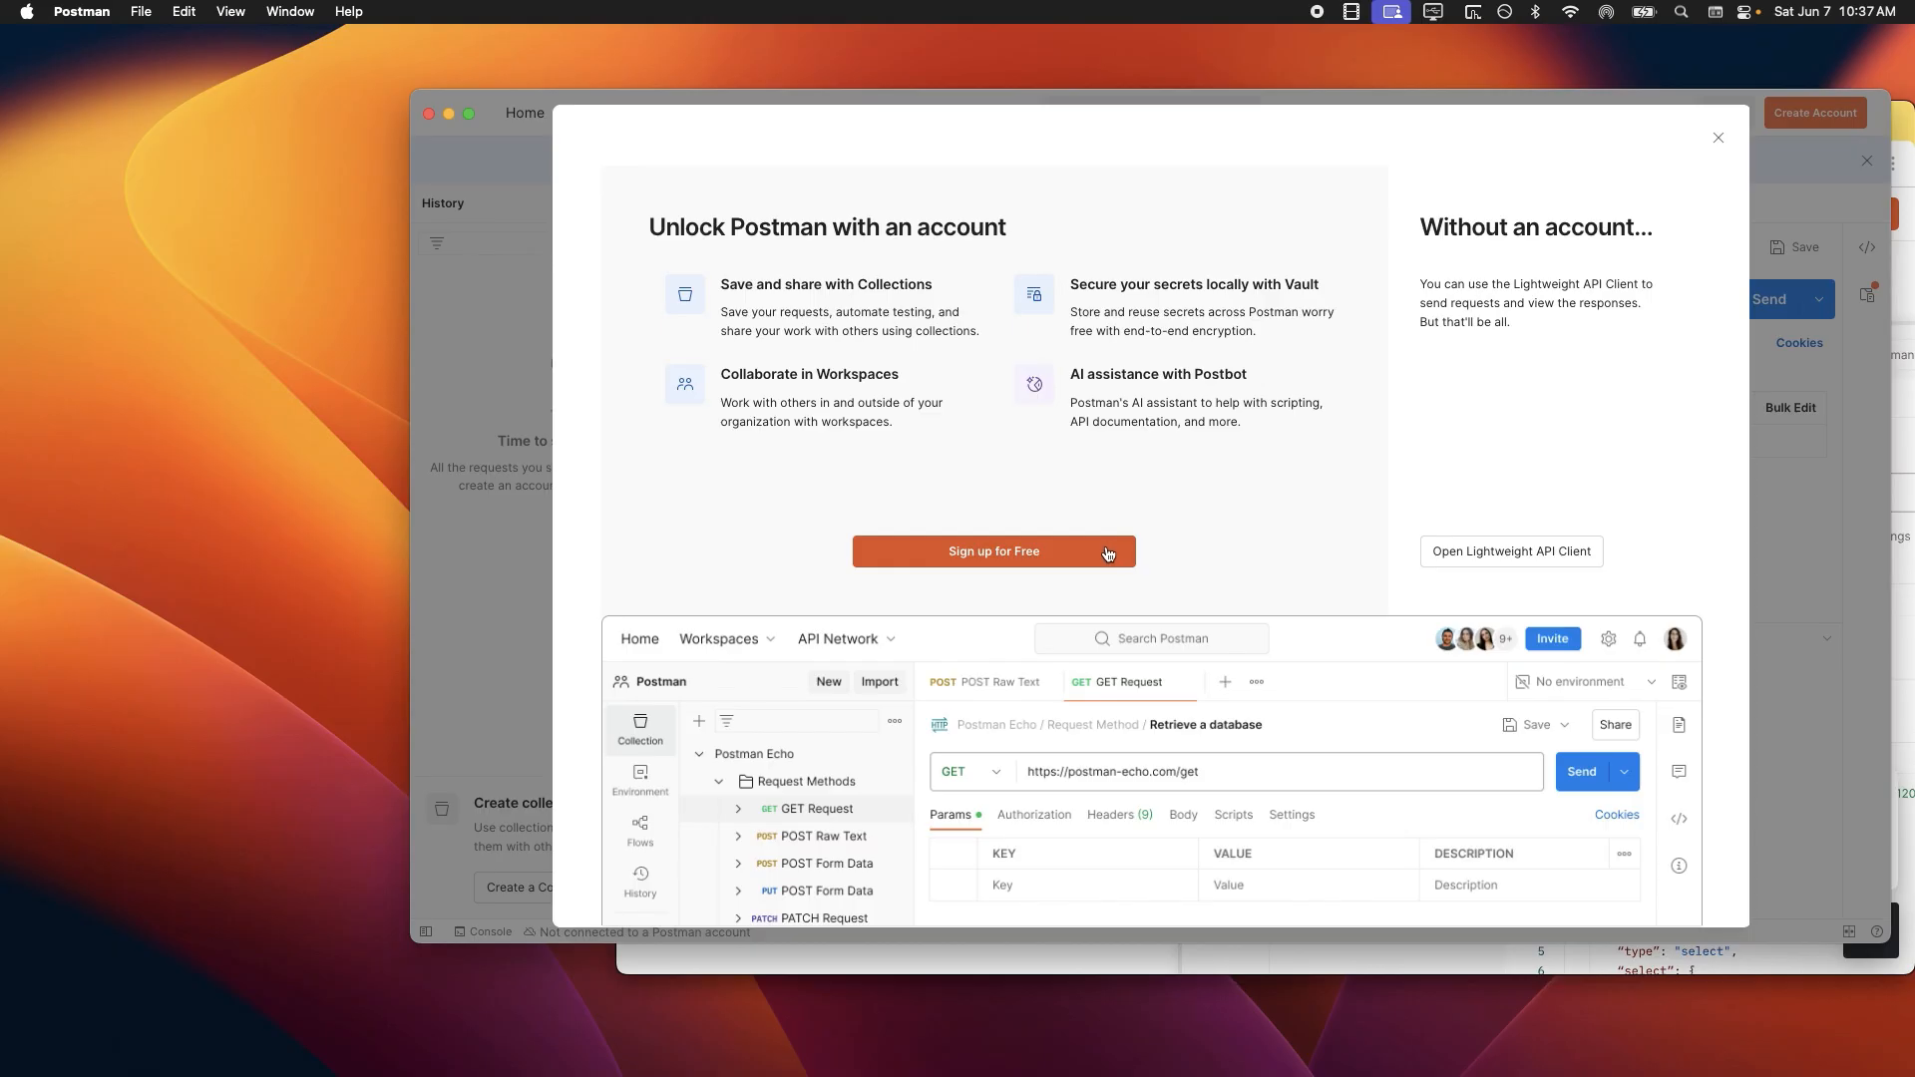
# Review what is offered without an account and start the free Postman account sign-up
pyautogui.moveTo(1420, 280); pyautogui.dragTo(1566, 334)
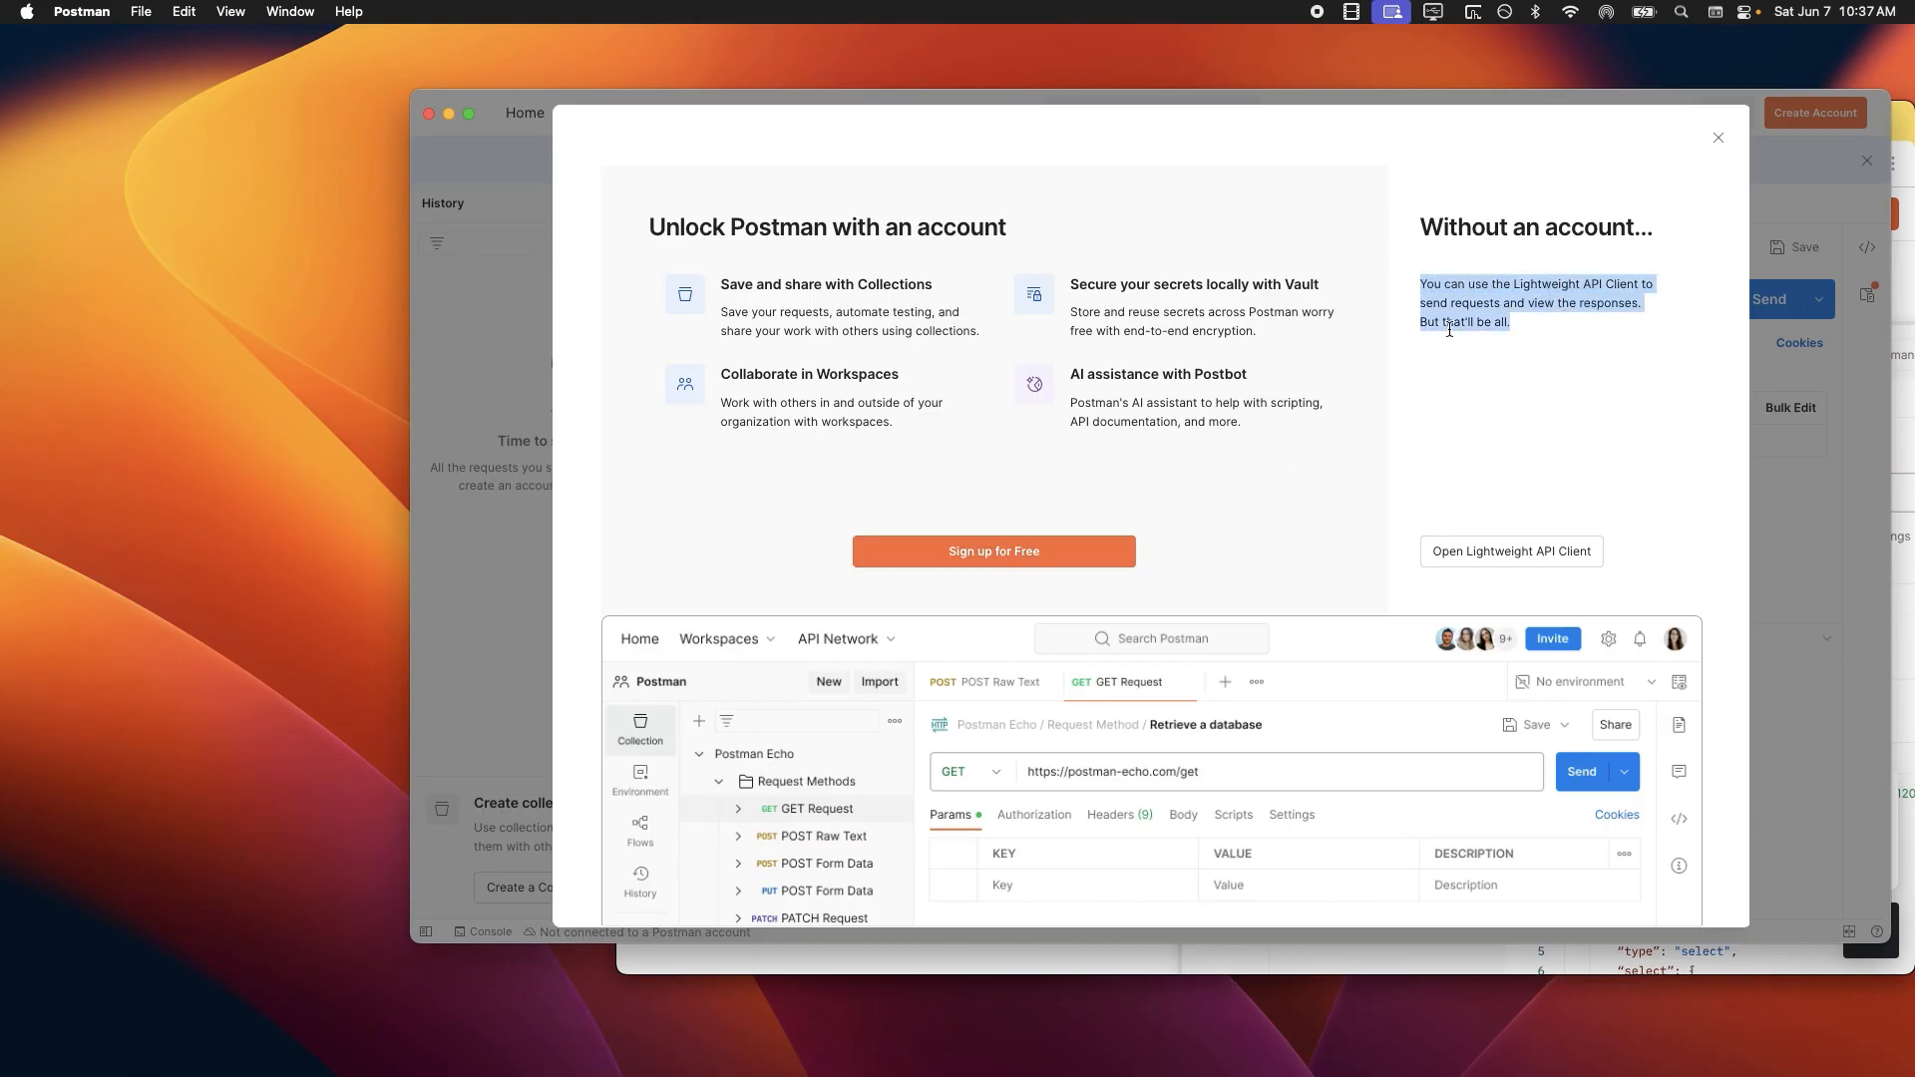
pyautogui.moveTo(1447, 327); pyautogui.dragTo(1454, 327)
pyautogui.click(1521, 321)
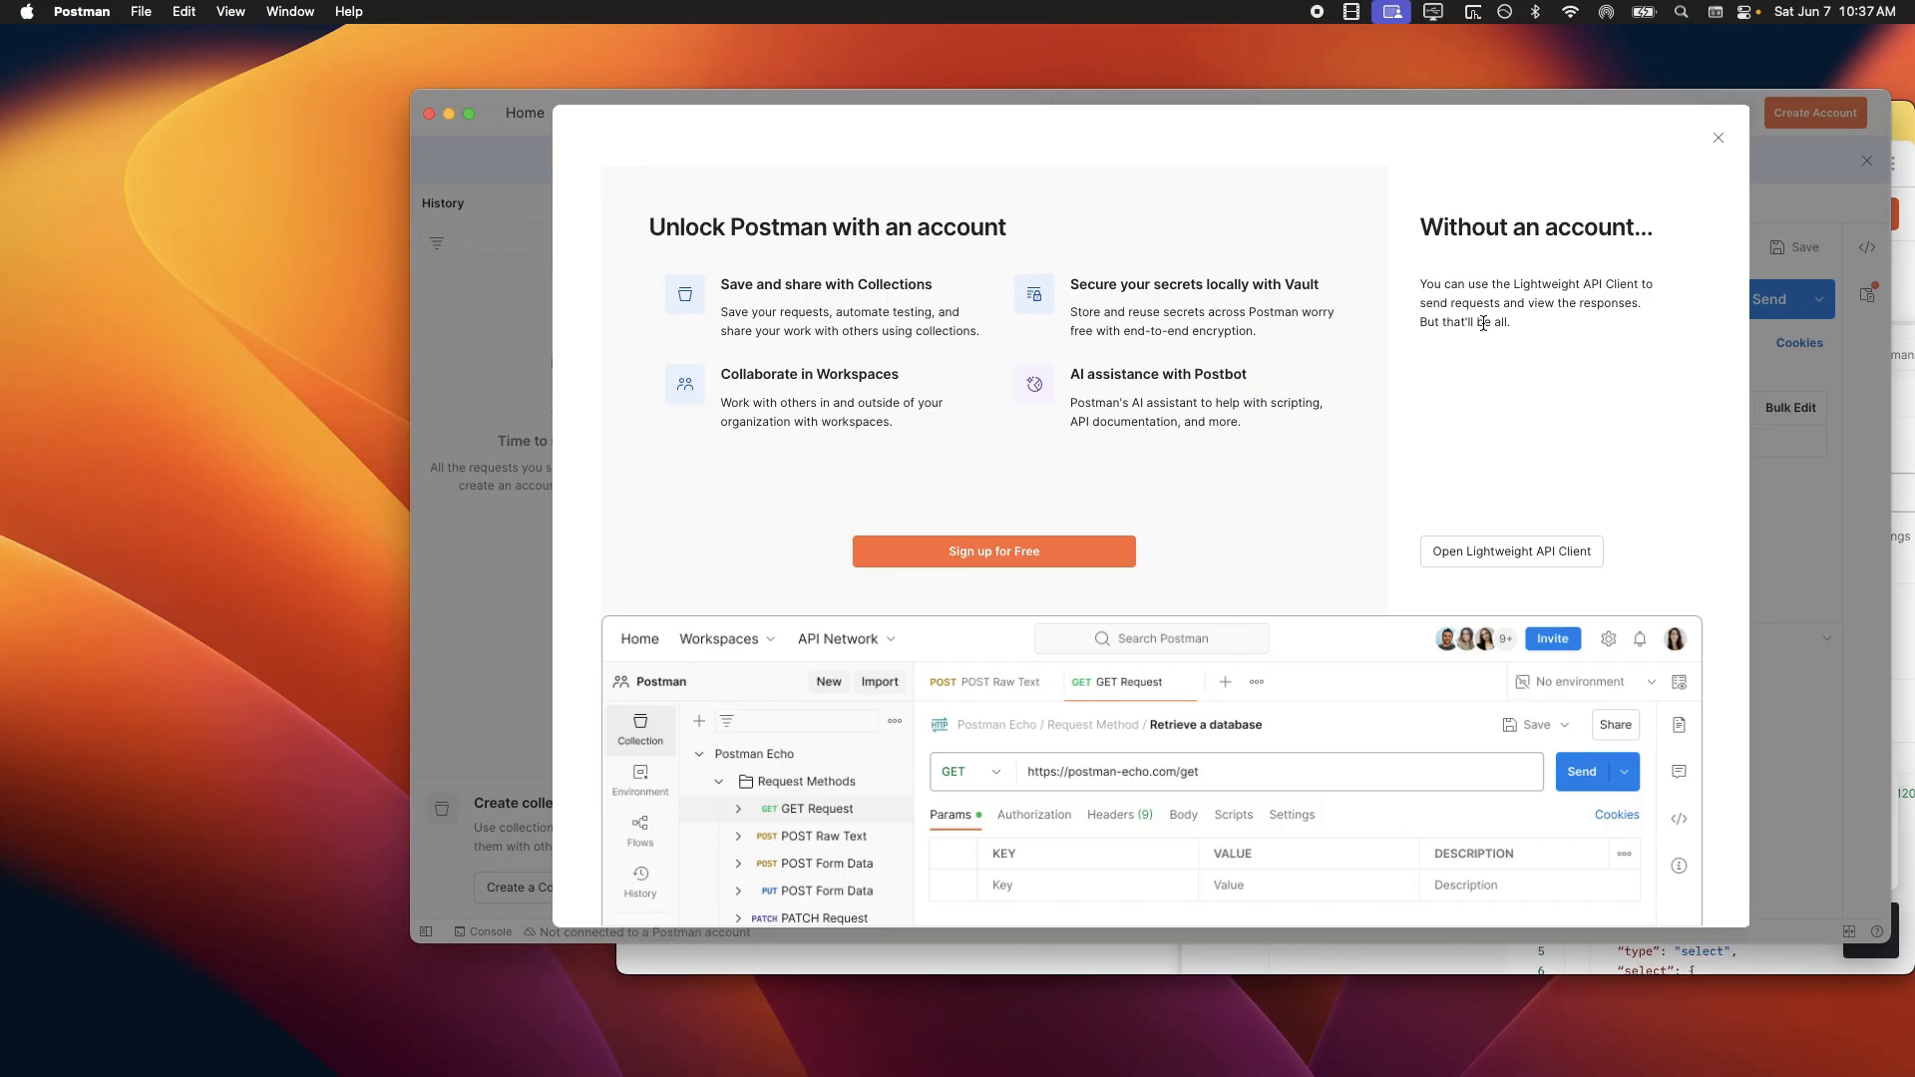
pyautogui.click(1031, 556)
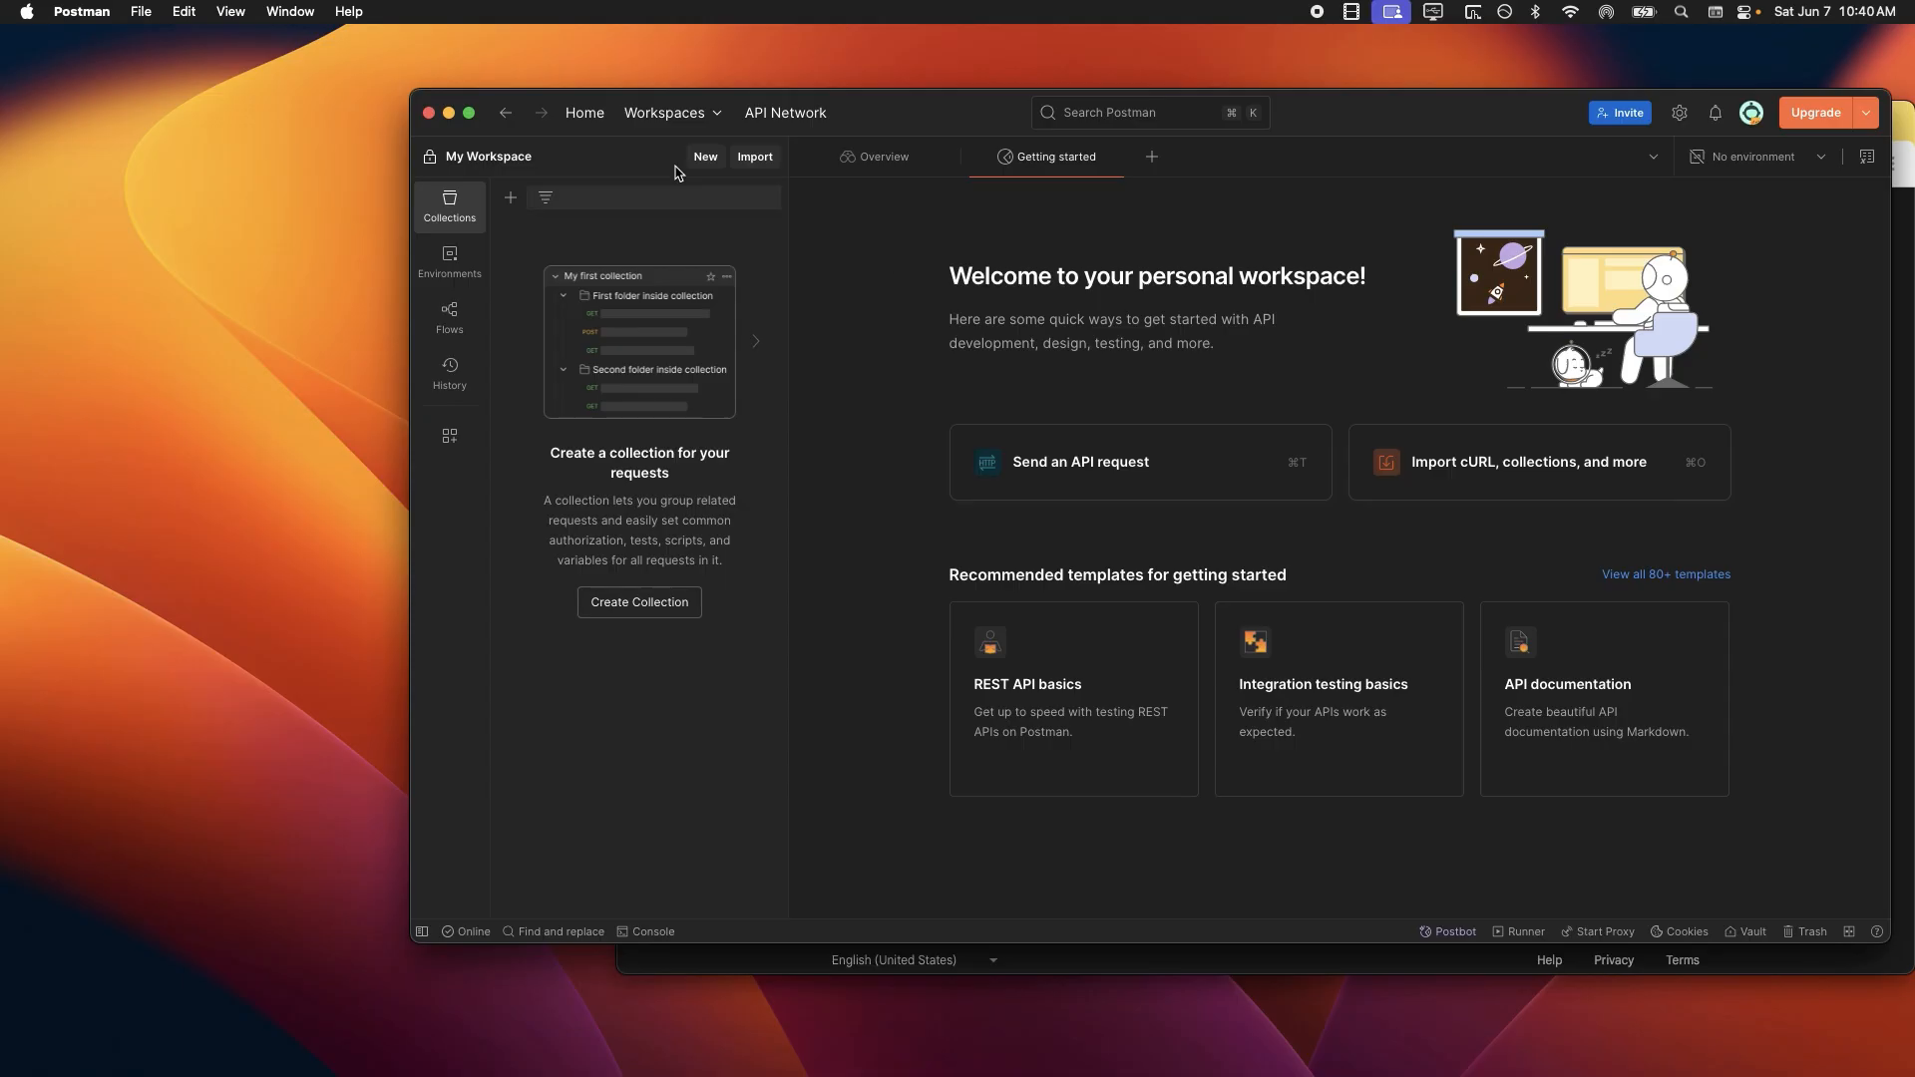
# Set the theme selection to Manual with the Light theme and close the settings
pyautogui.click(300, 11)
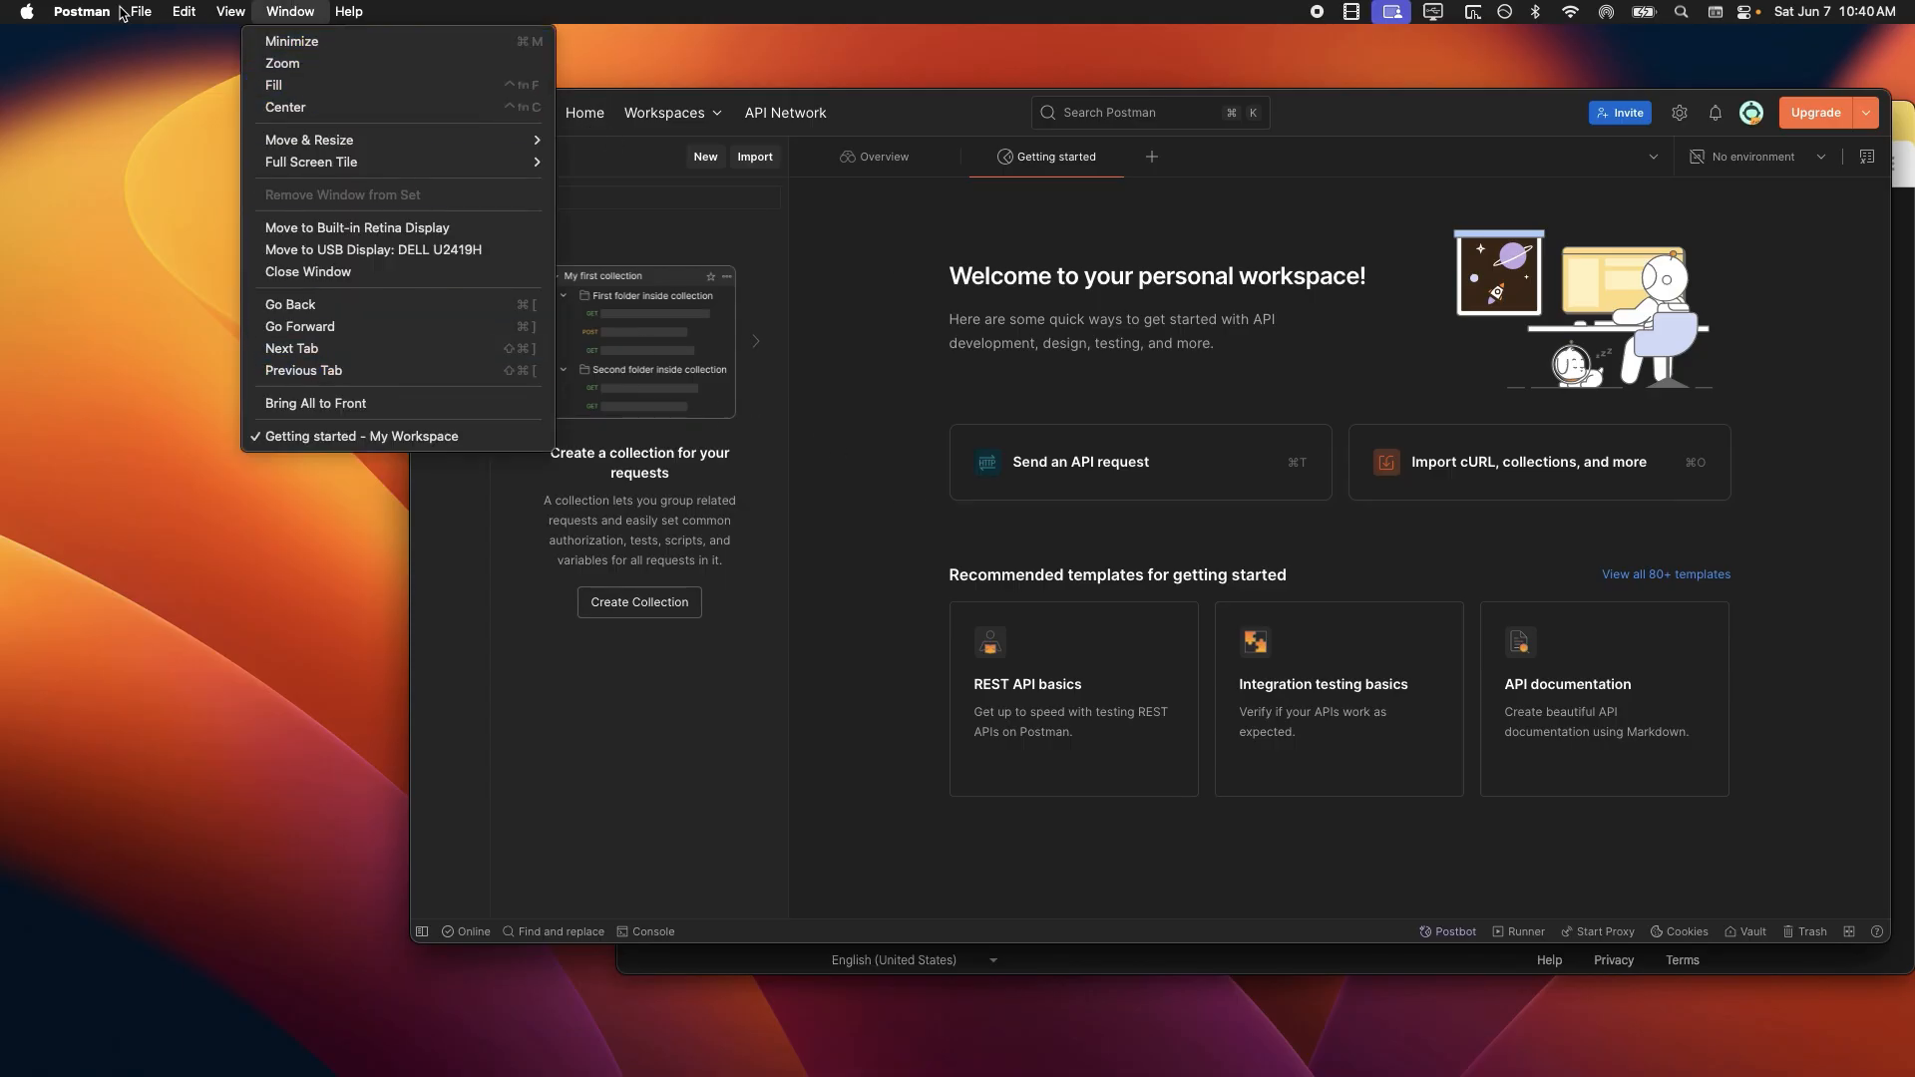
pyautogui.moveTo(95, 12)
pyautogui.click(141, 135)
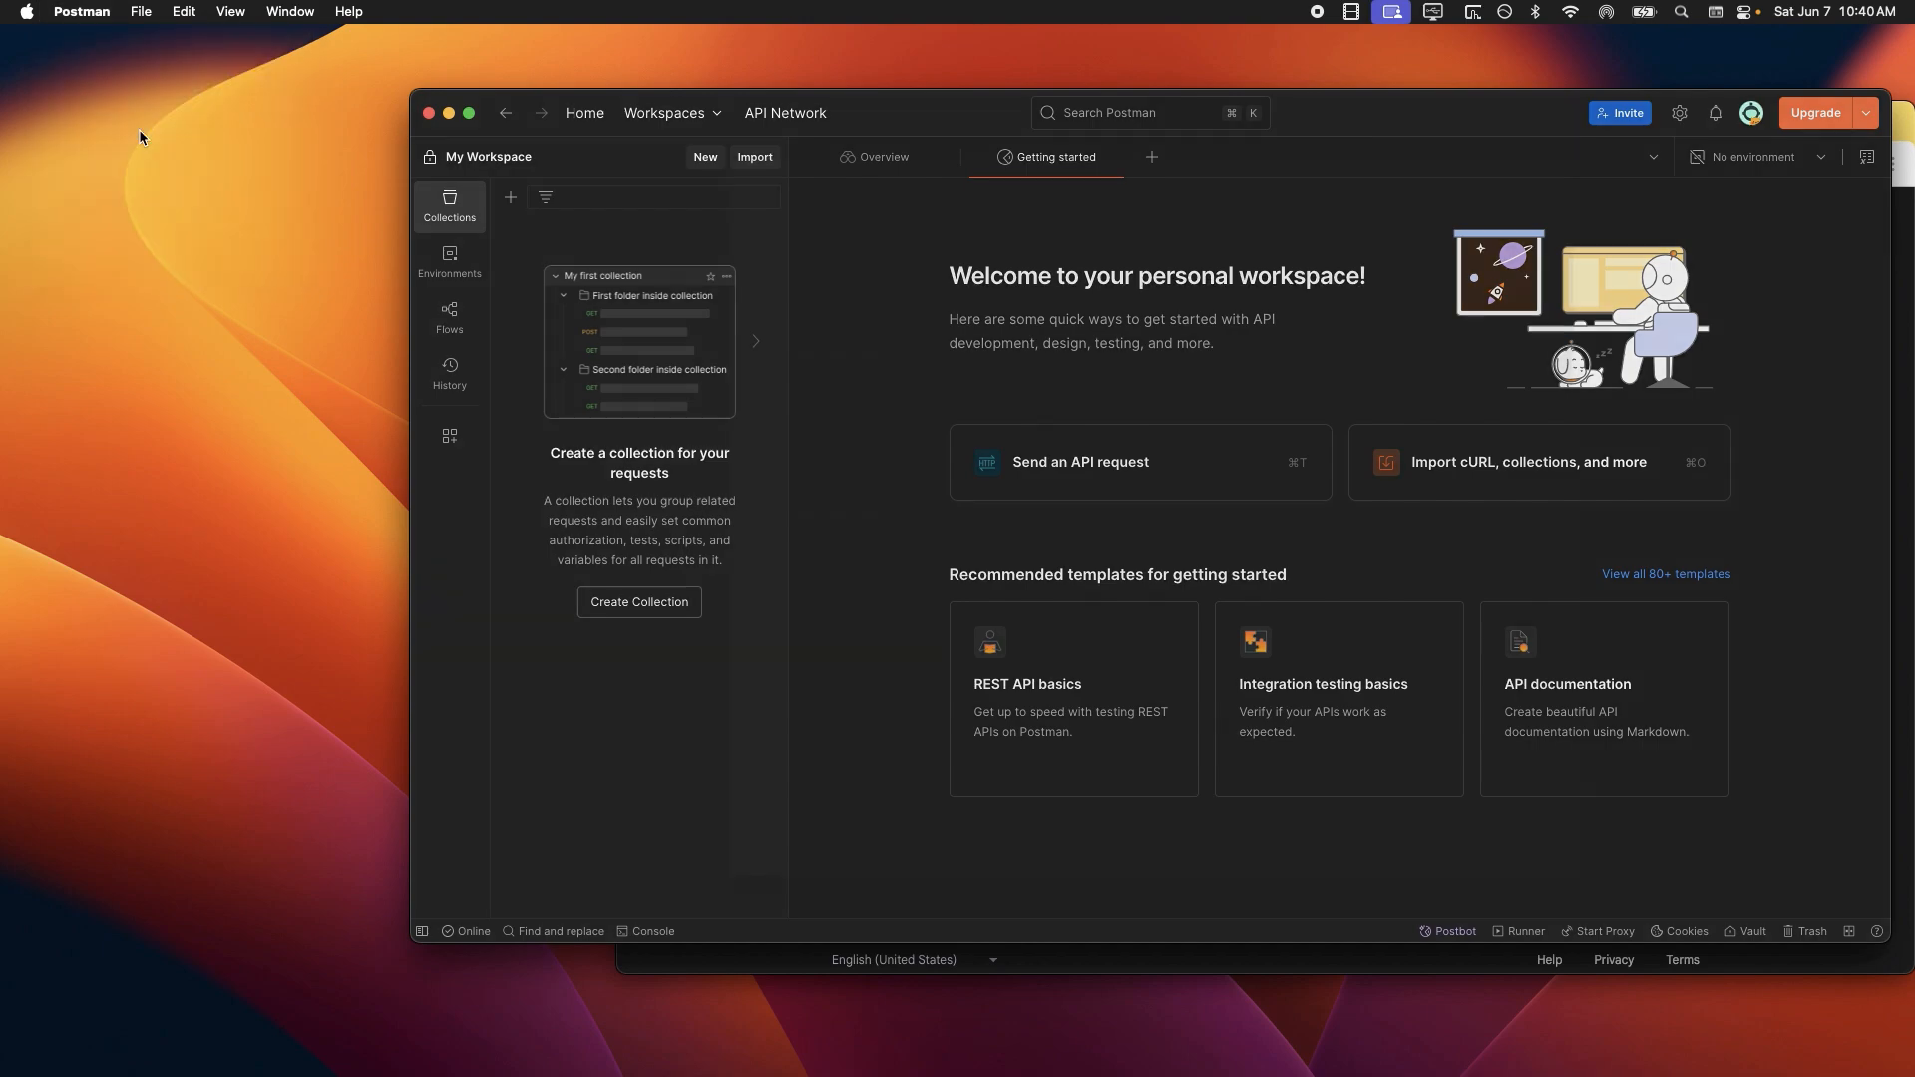
pyautogui.click(836, 249)
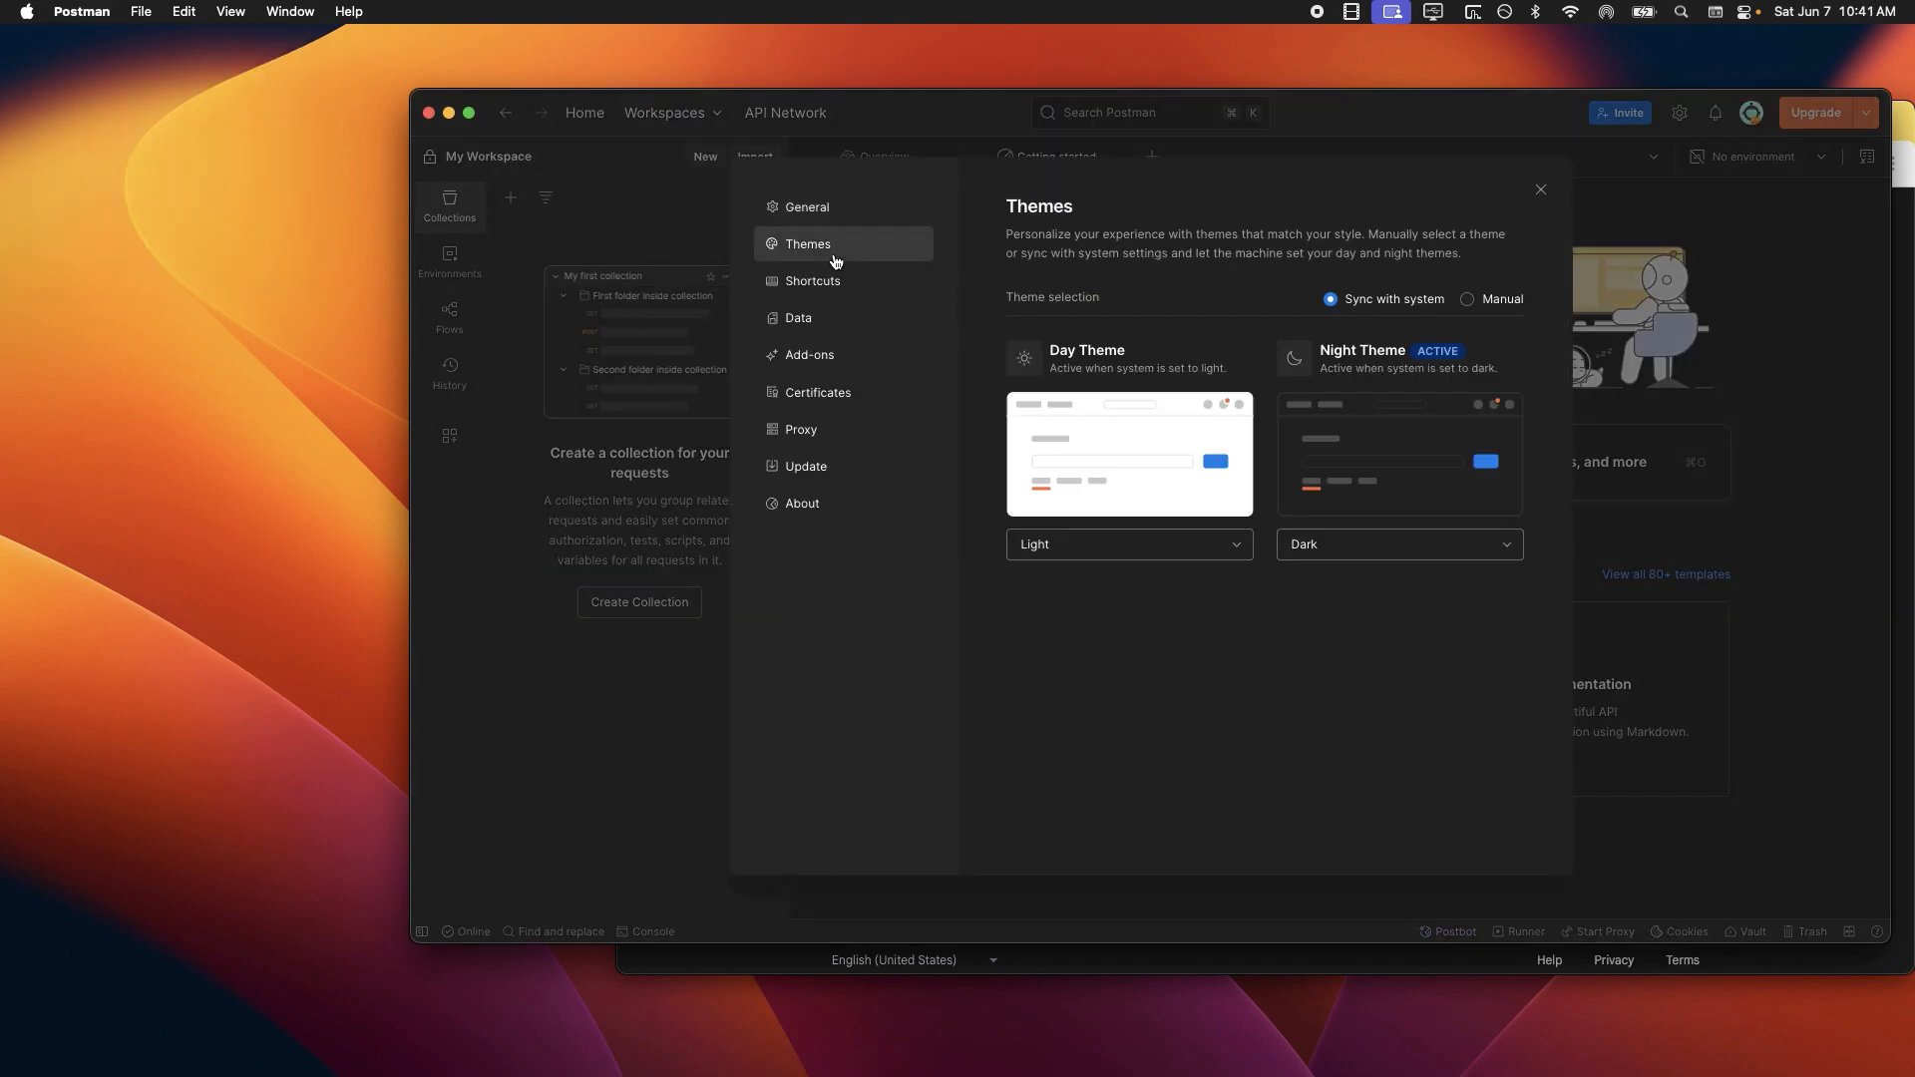
pyautogui.click(1120, 461)
pyautogui.click(1467, 300)
pyautogui.click(1132, 403)
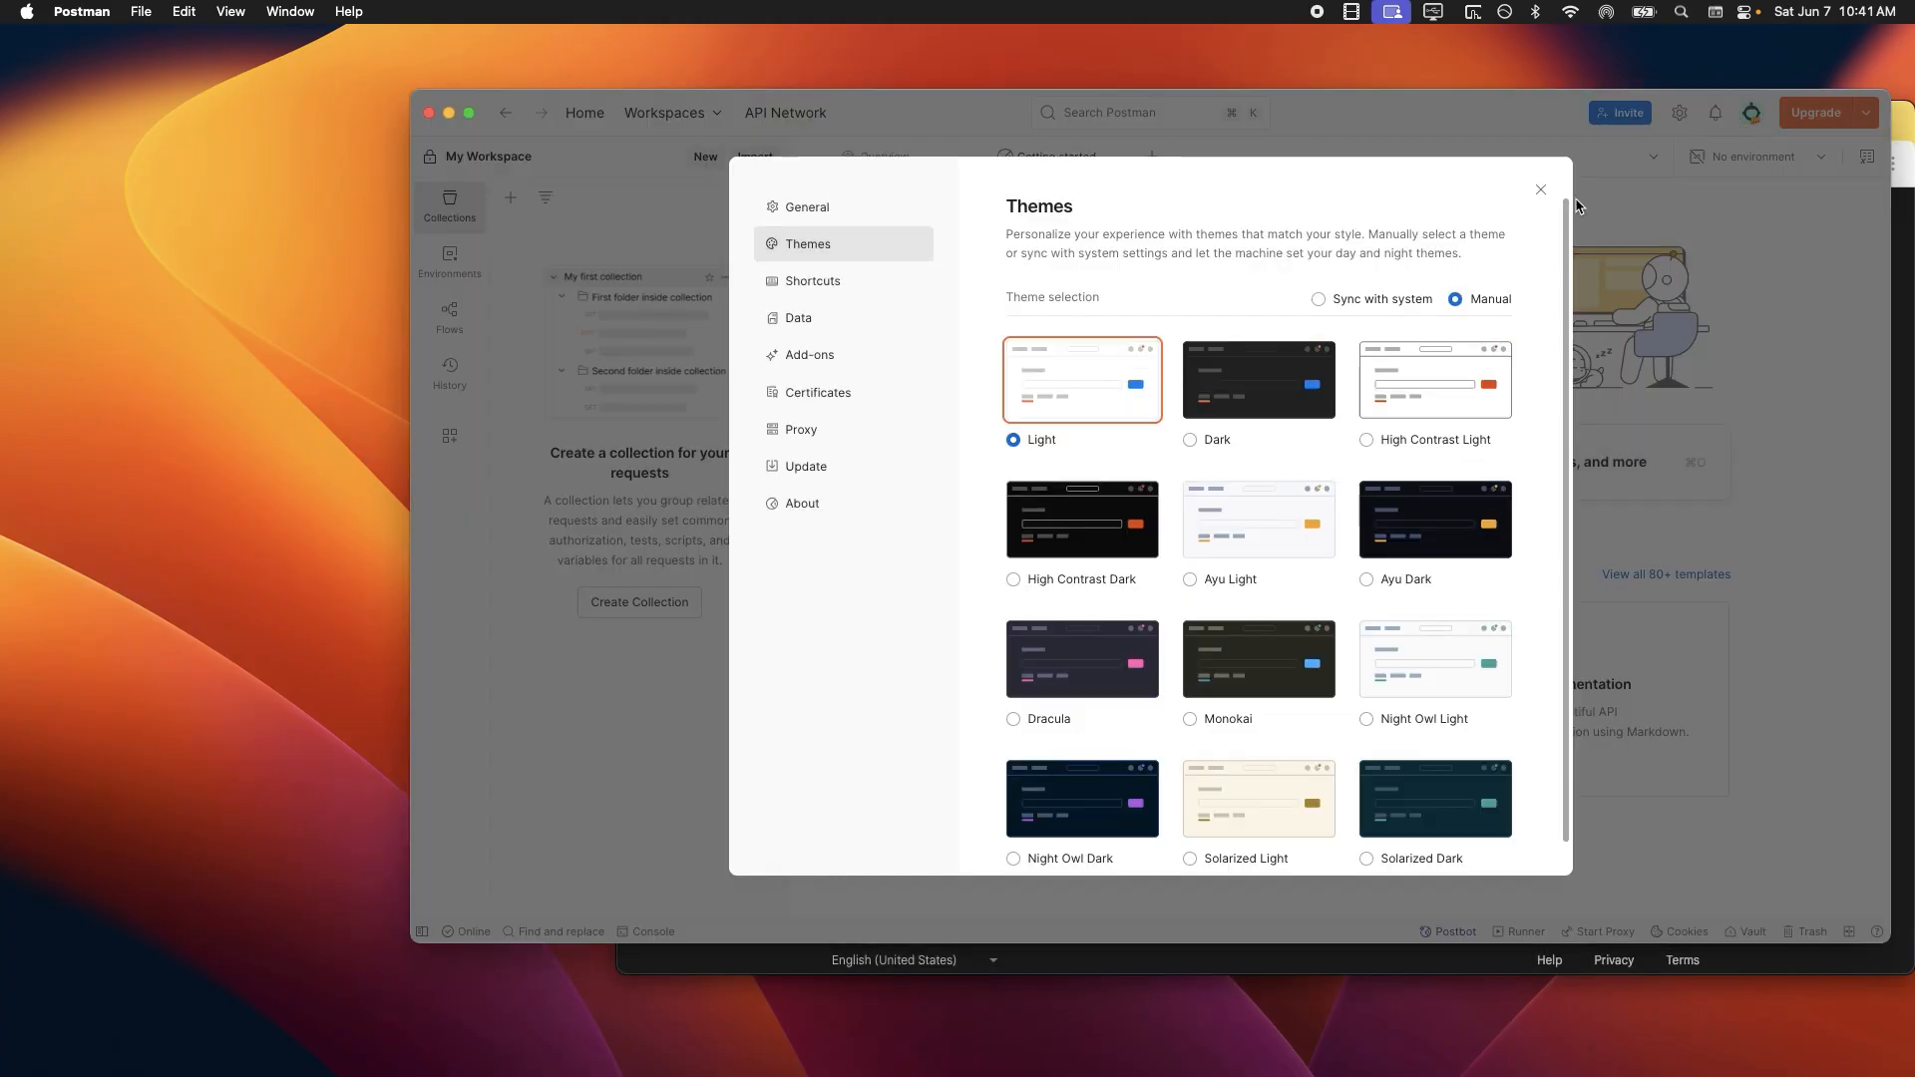
pyautogui.click(1542, 191)
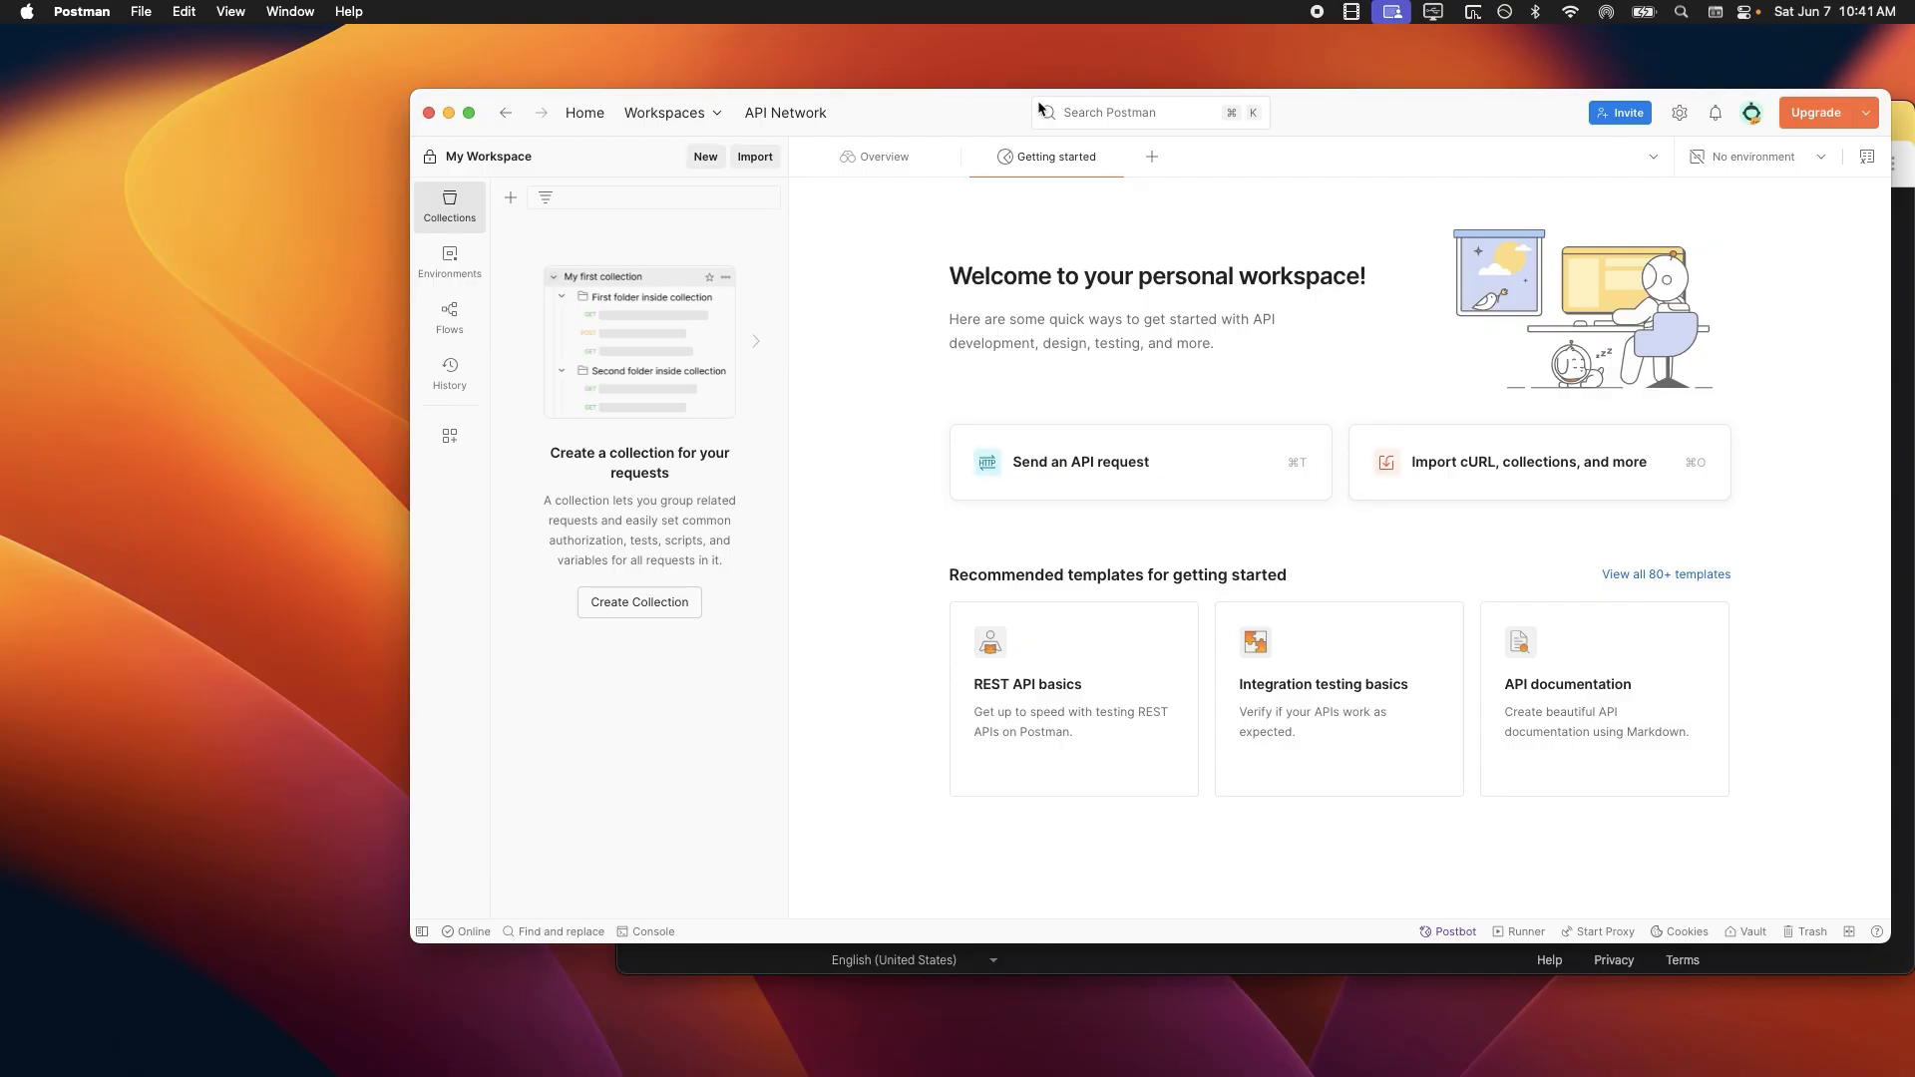
pyautogui.moveTo(1009, 111); pyautogui.dragTo(968, 104)
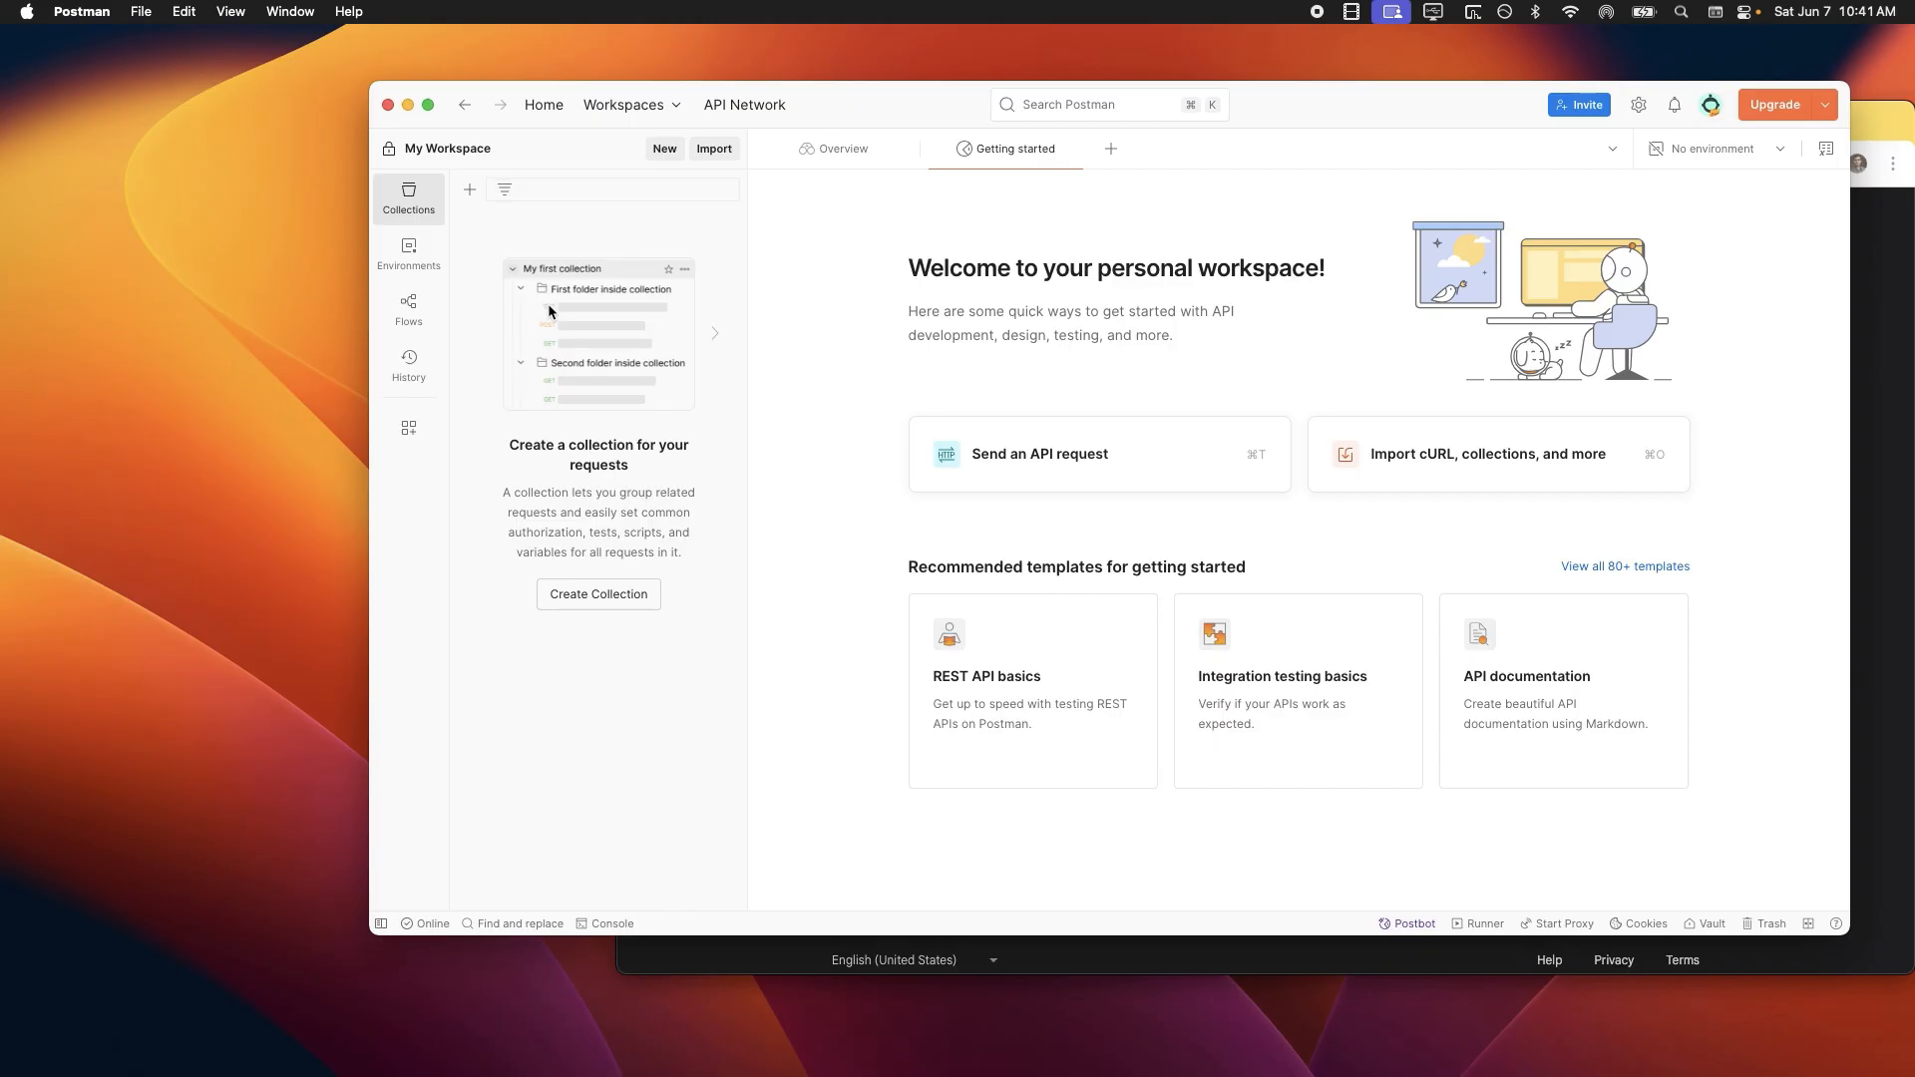
pyautogui.click(412, 257)
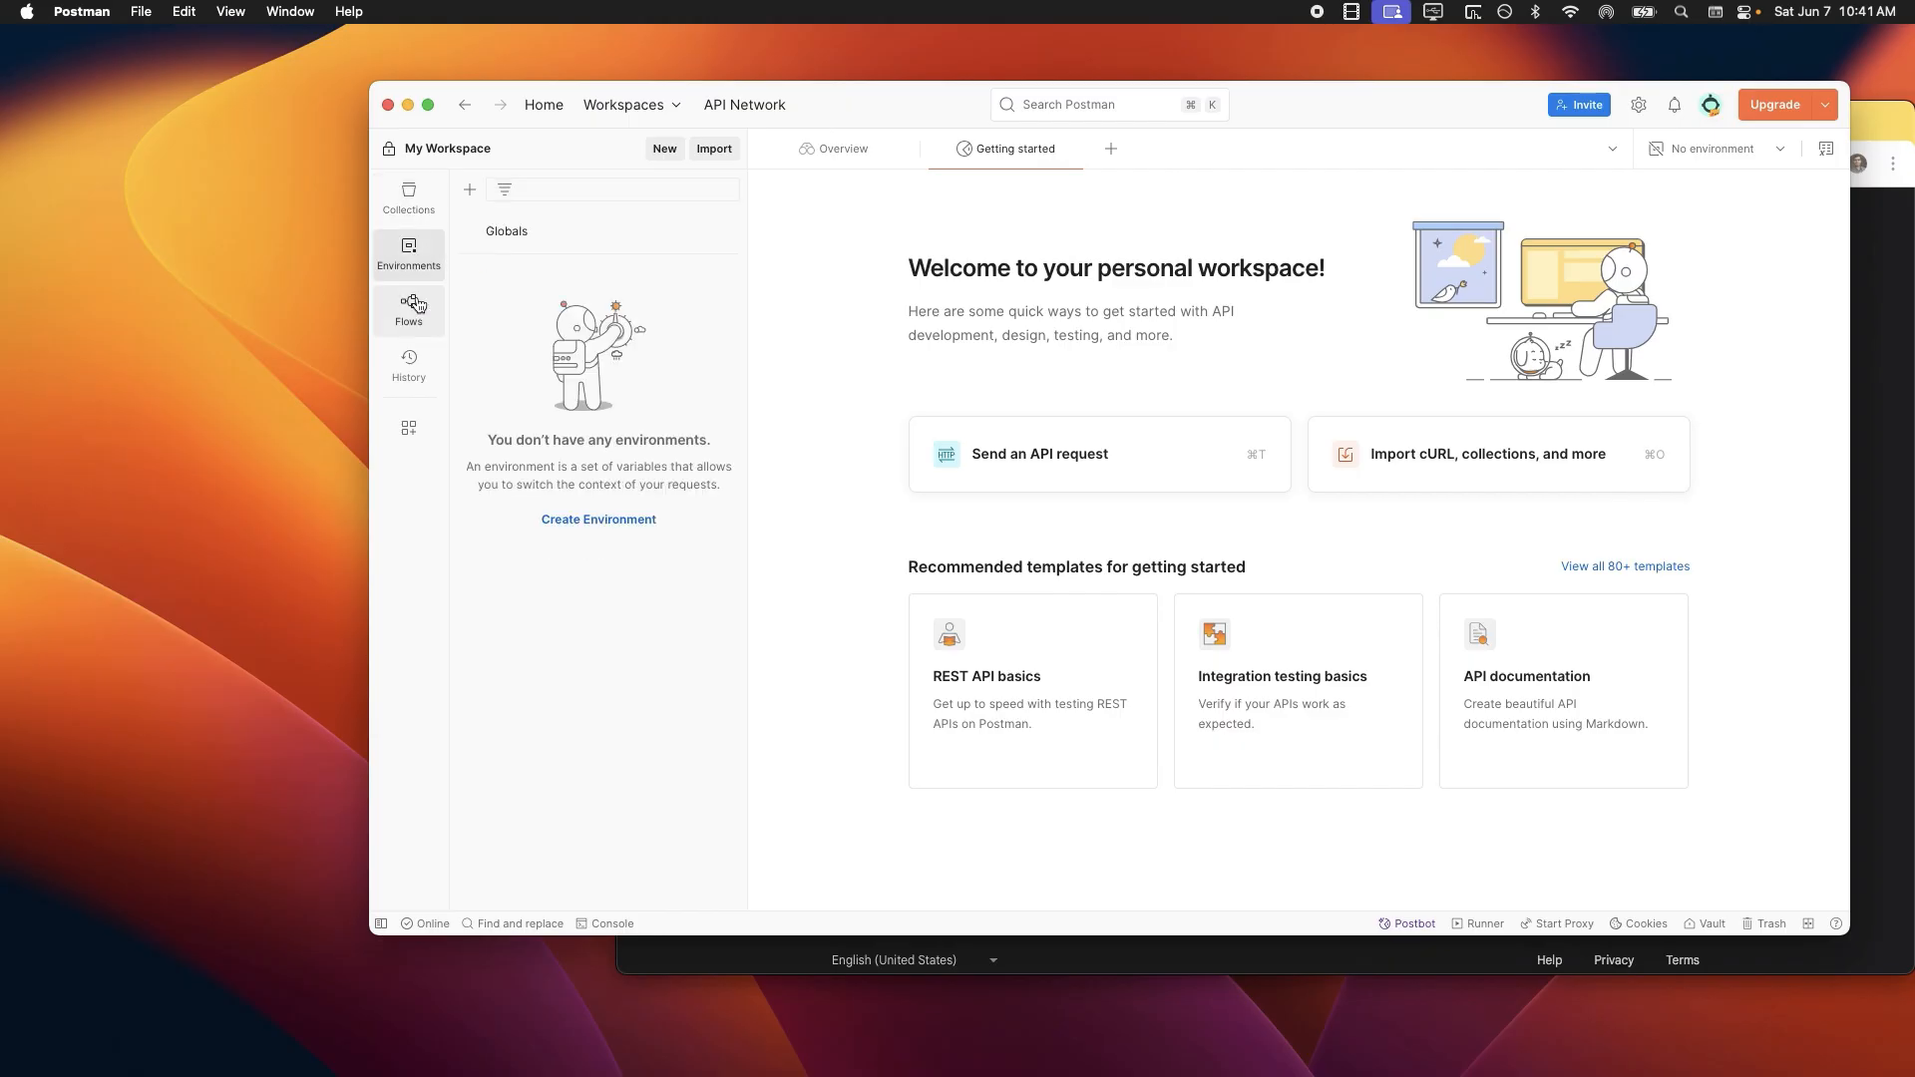
pyautogui.click(410, 209)
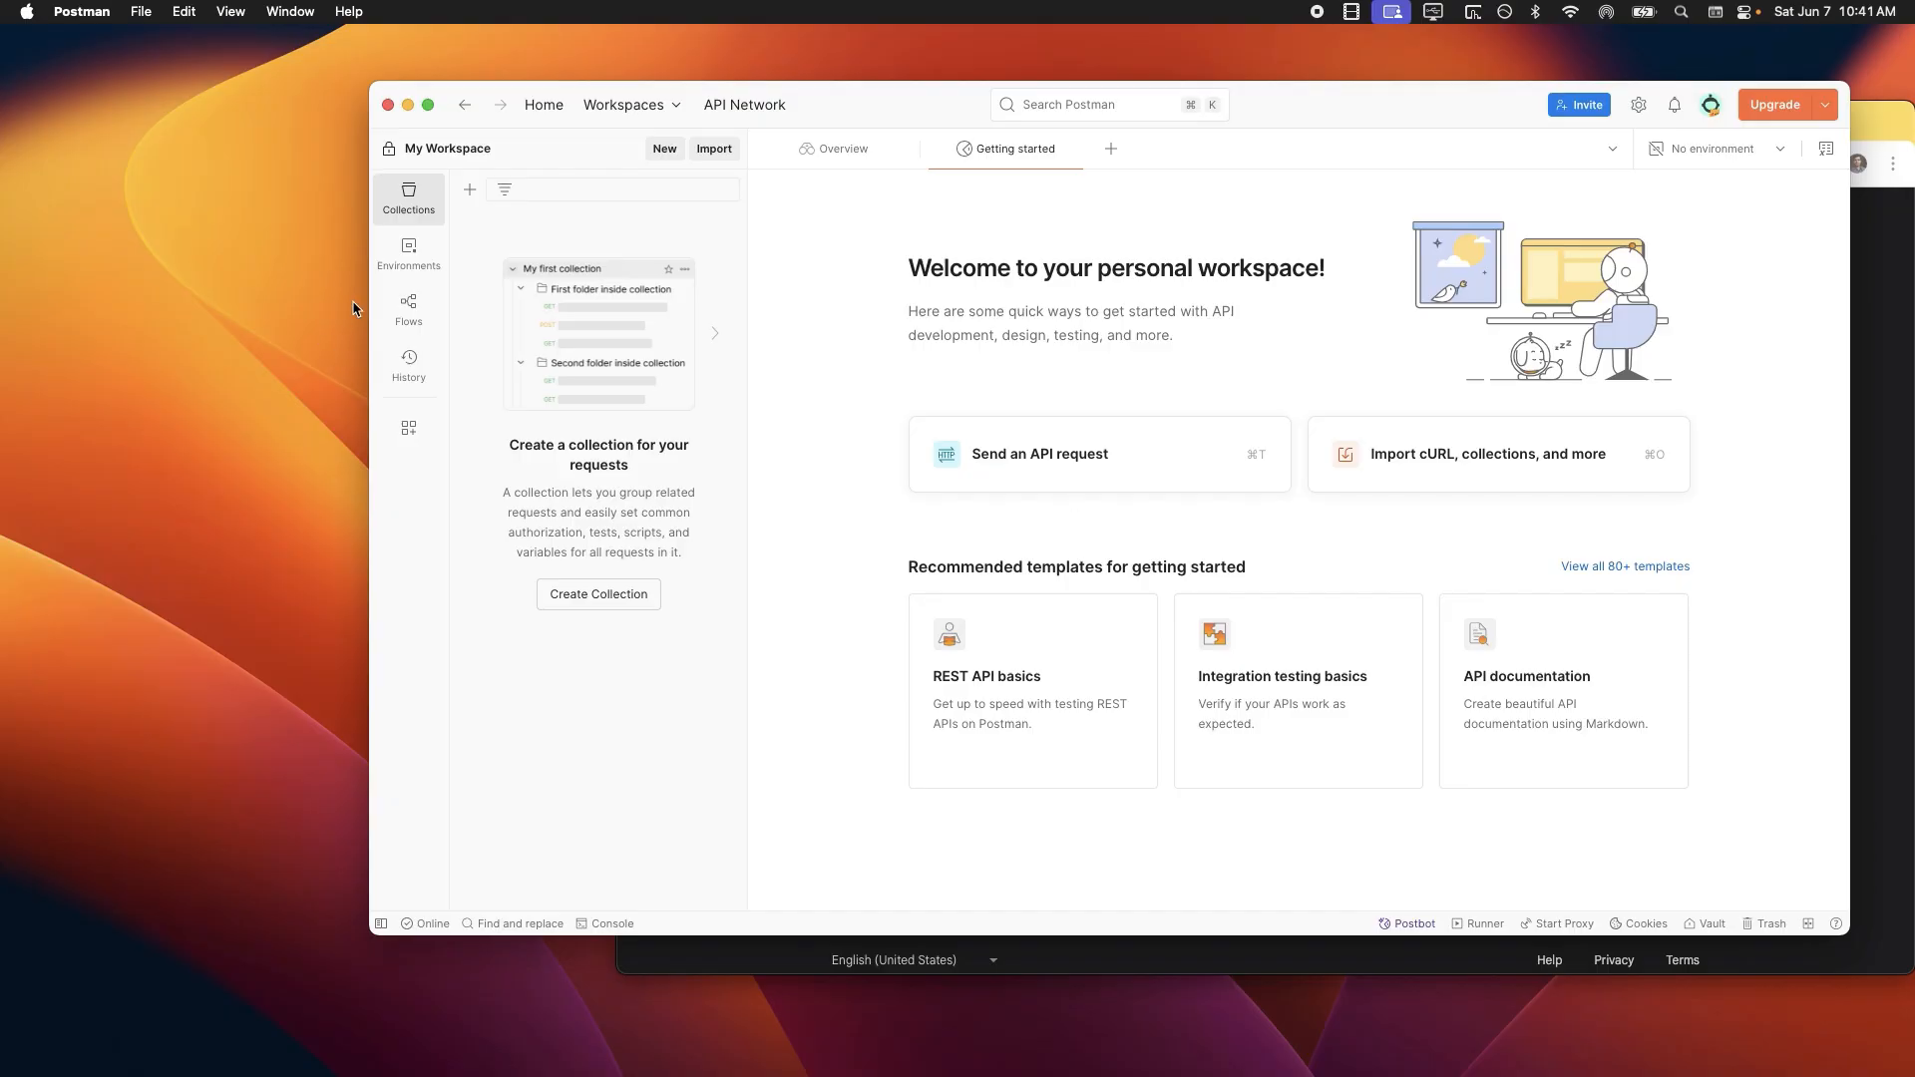
# Create a new collection in My Workspace and add a new request to it
pyautogui.click(612, 609)
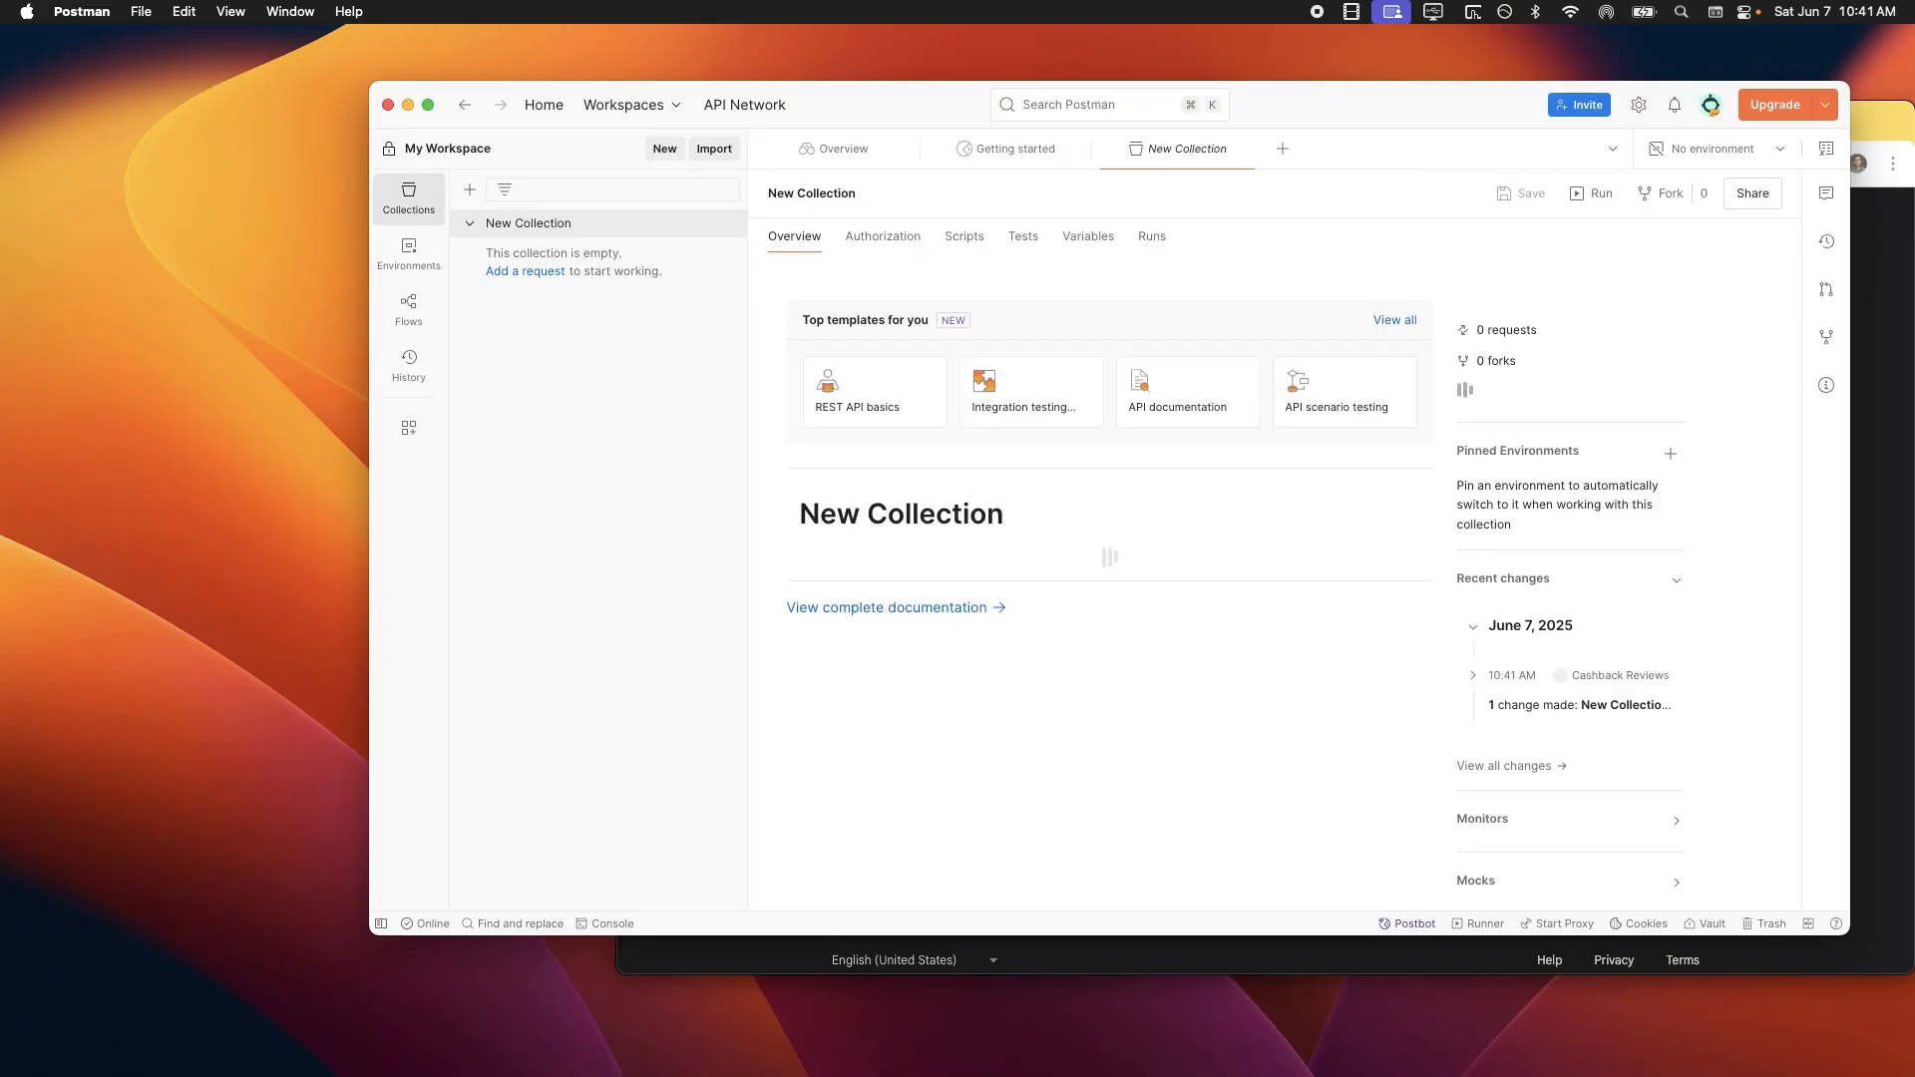
pyautogui.click(523, 272)
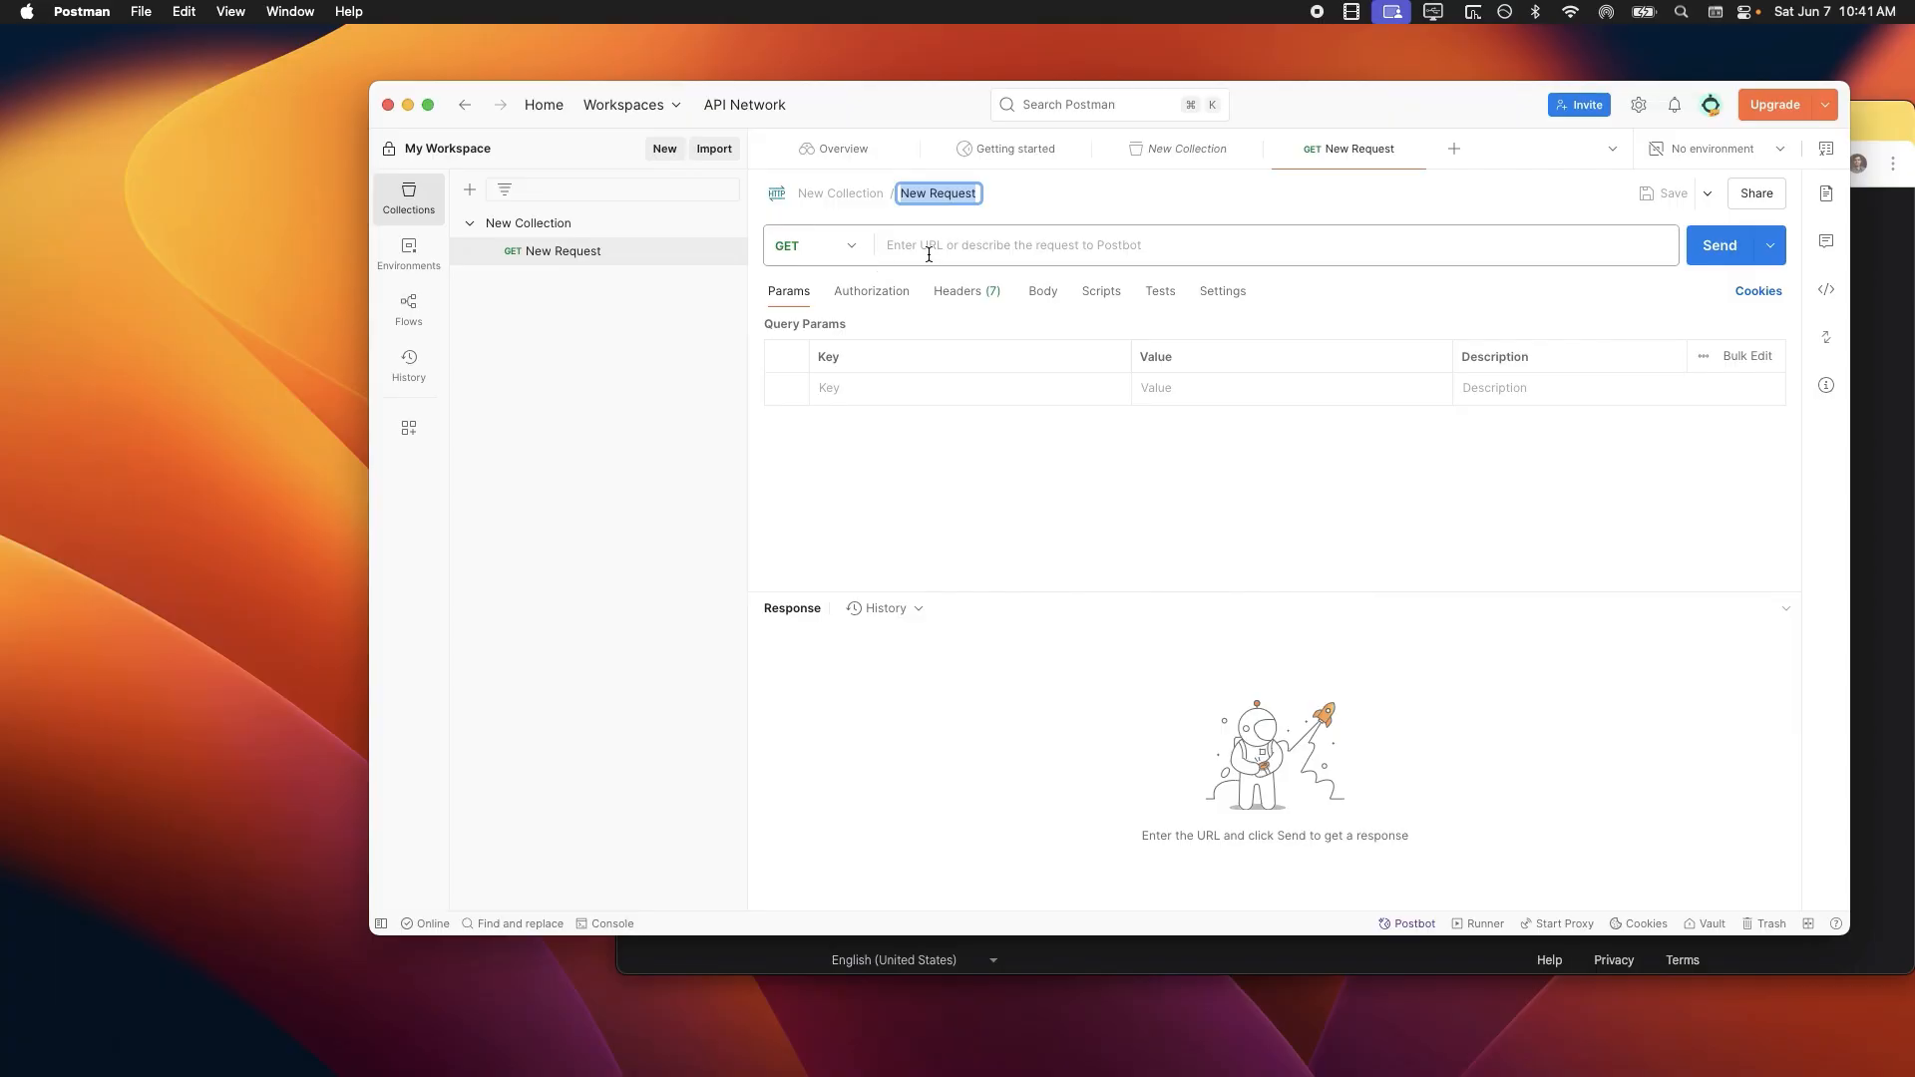
pyautogui.press('super+Tab')
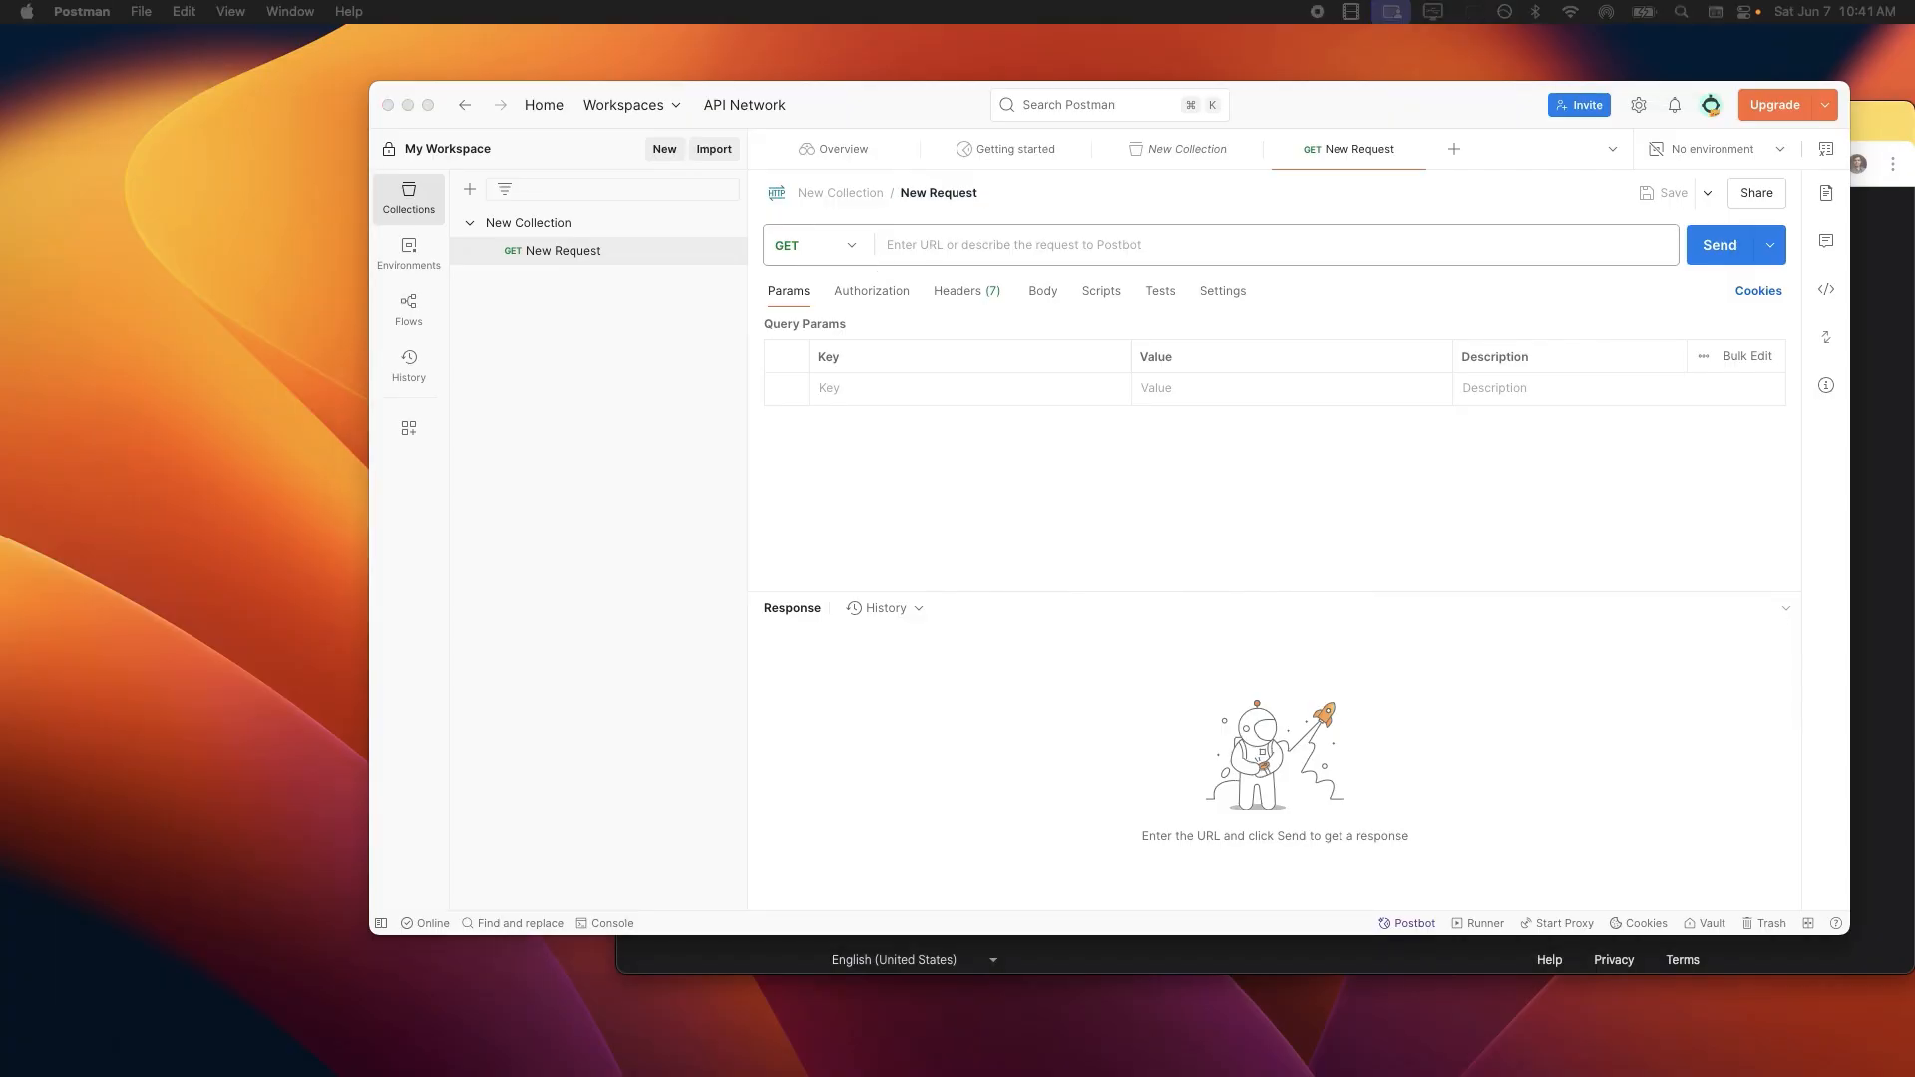
pyautogui.click(1100, 240)
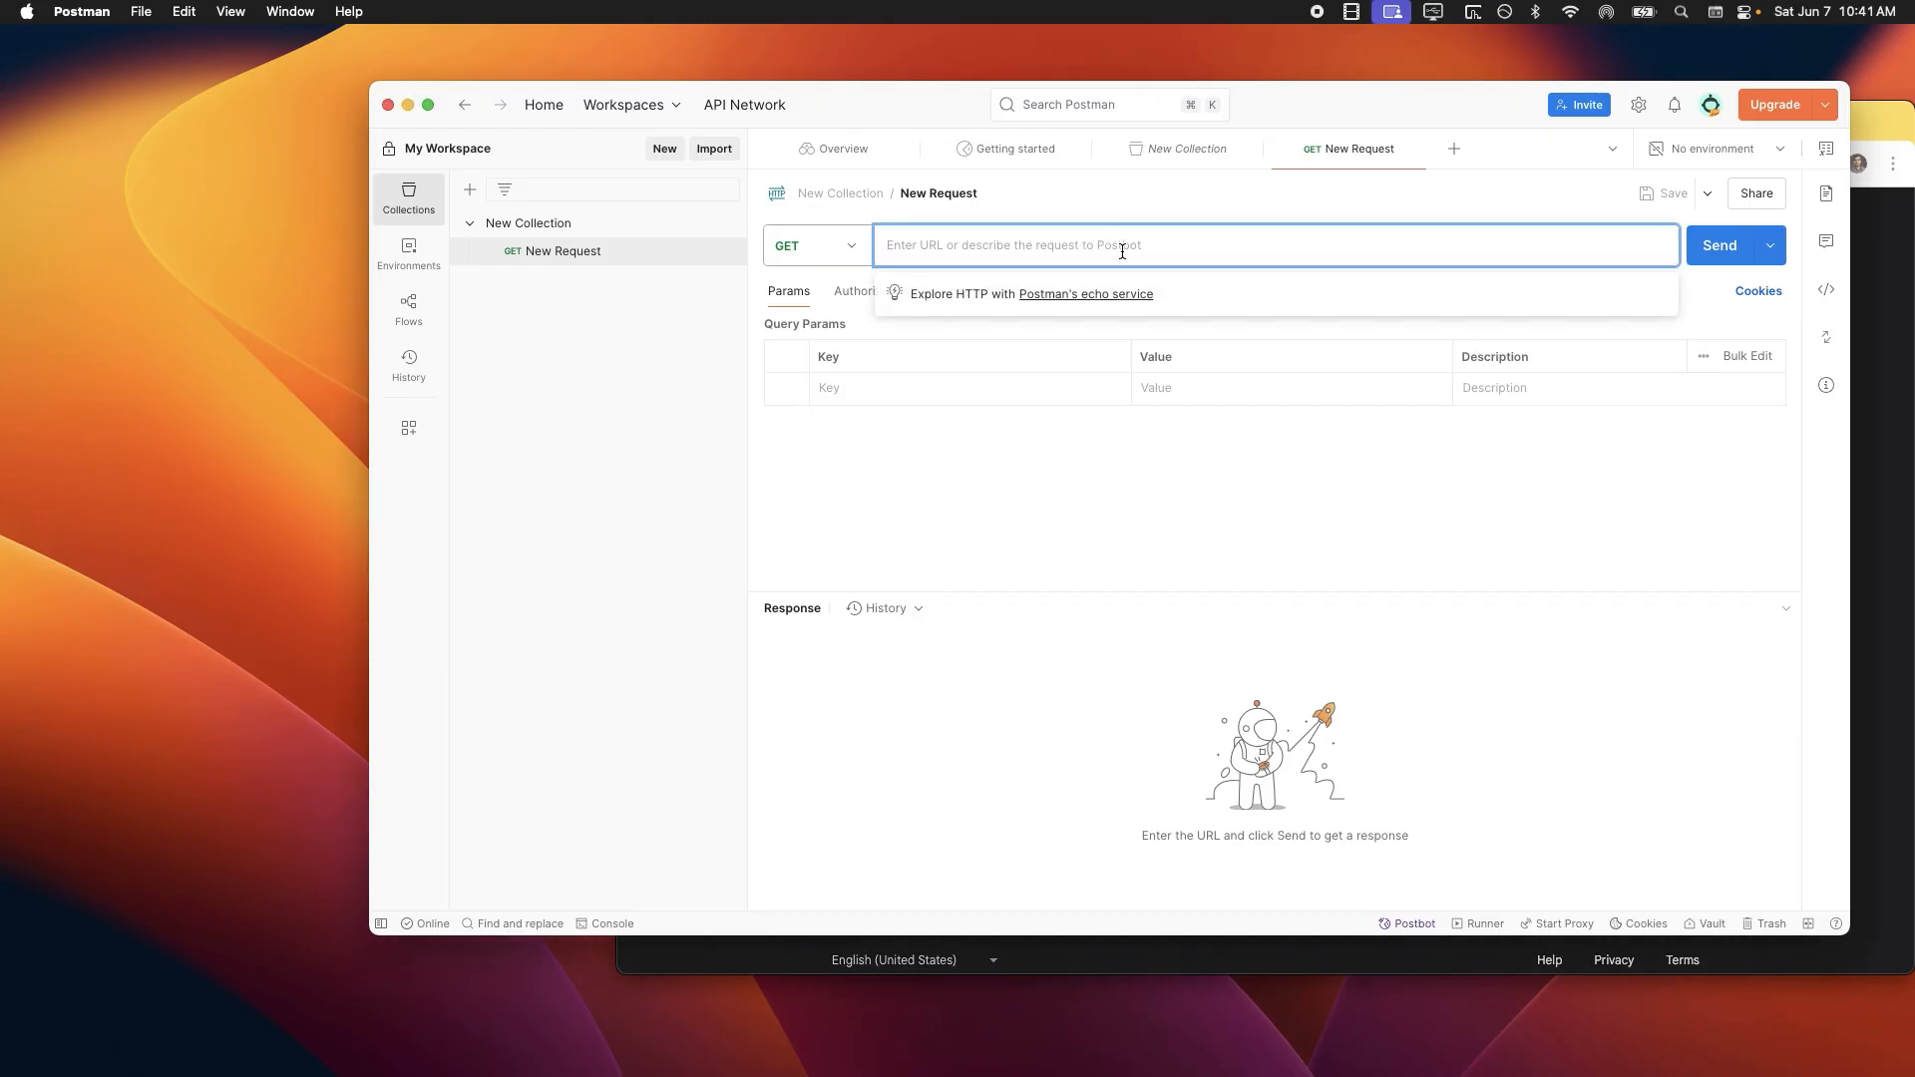
pyautogui.write('https://jsonplaceholder.typicode.com/todos/1')
pyautogui.click(888, 296)
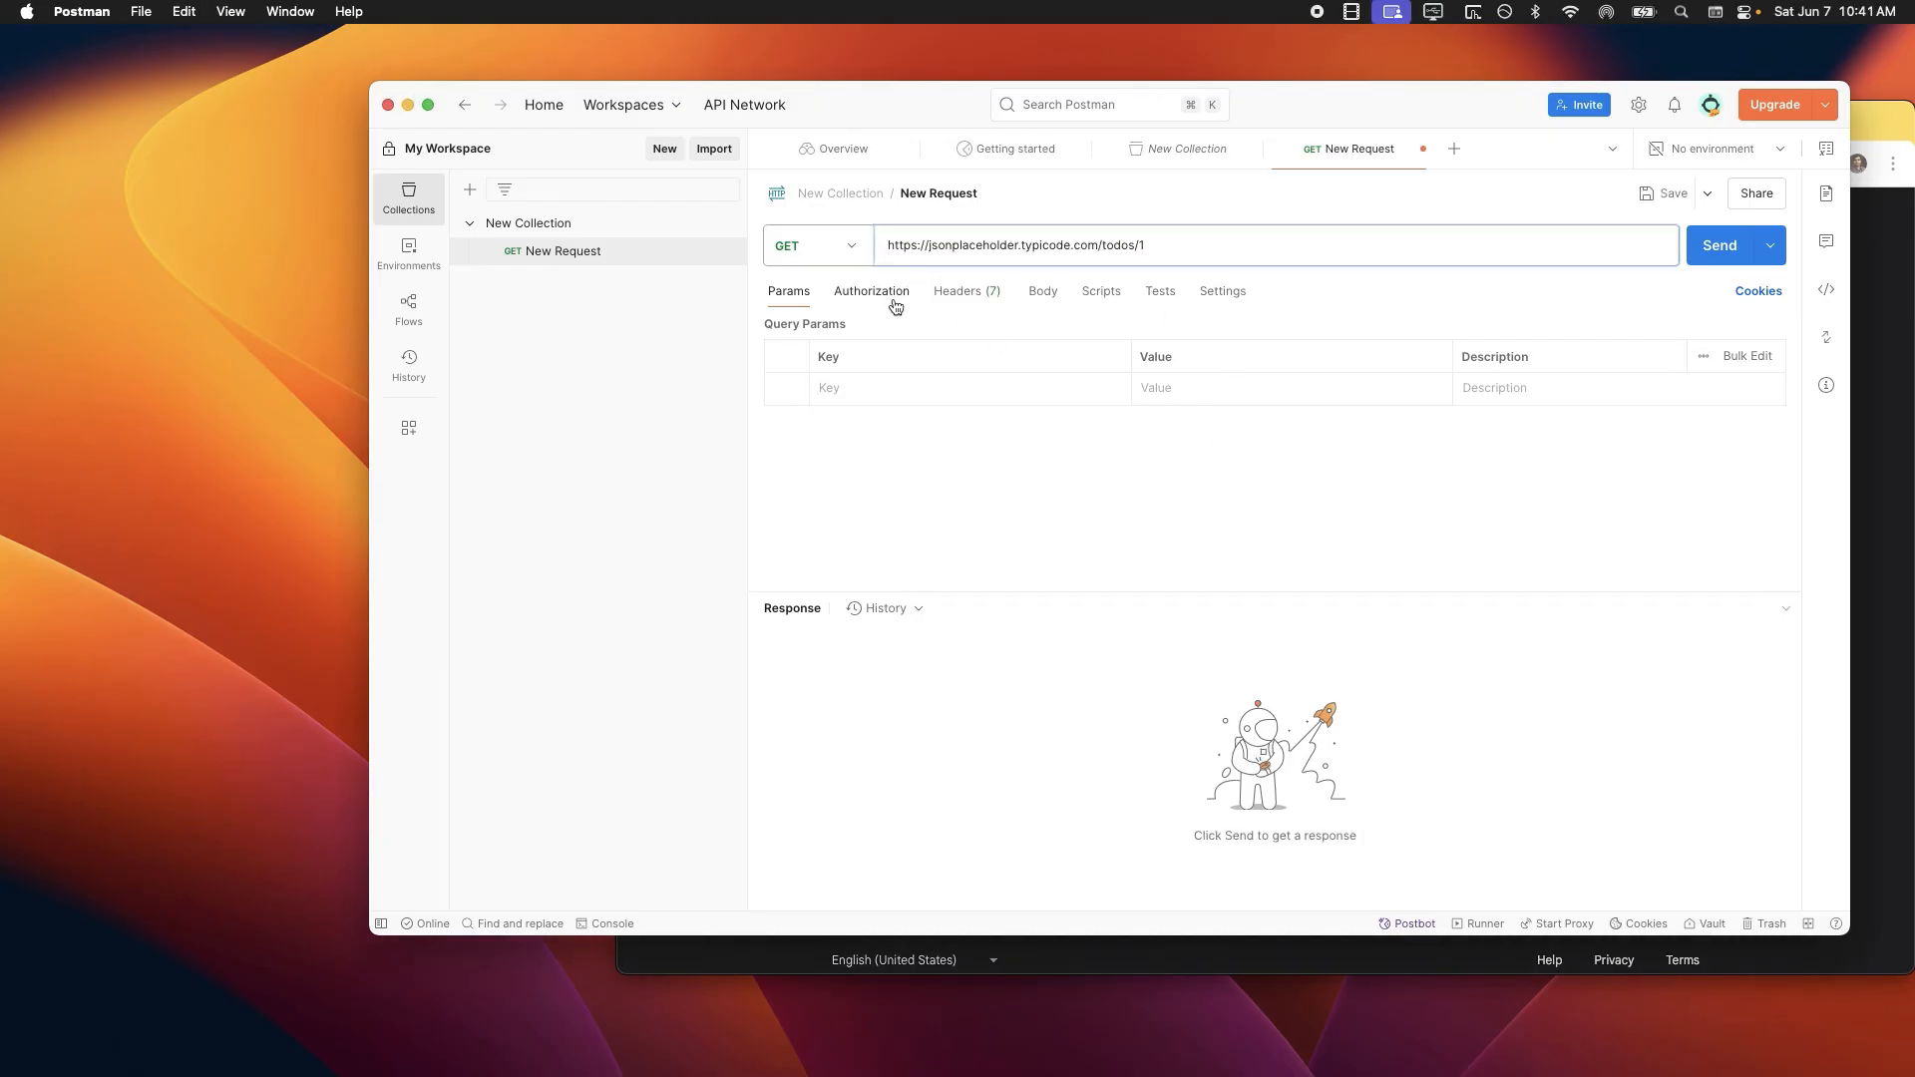
pyautogui.click(793, 295)
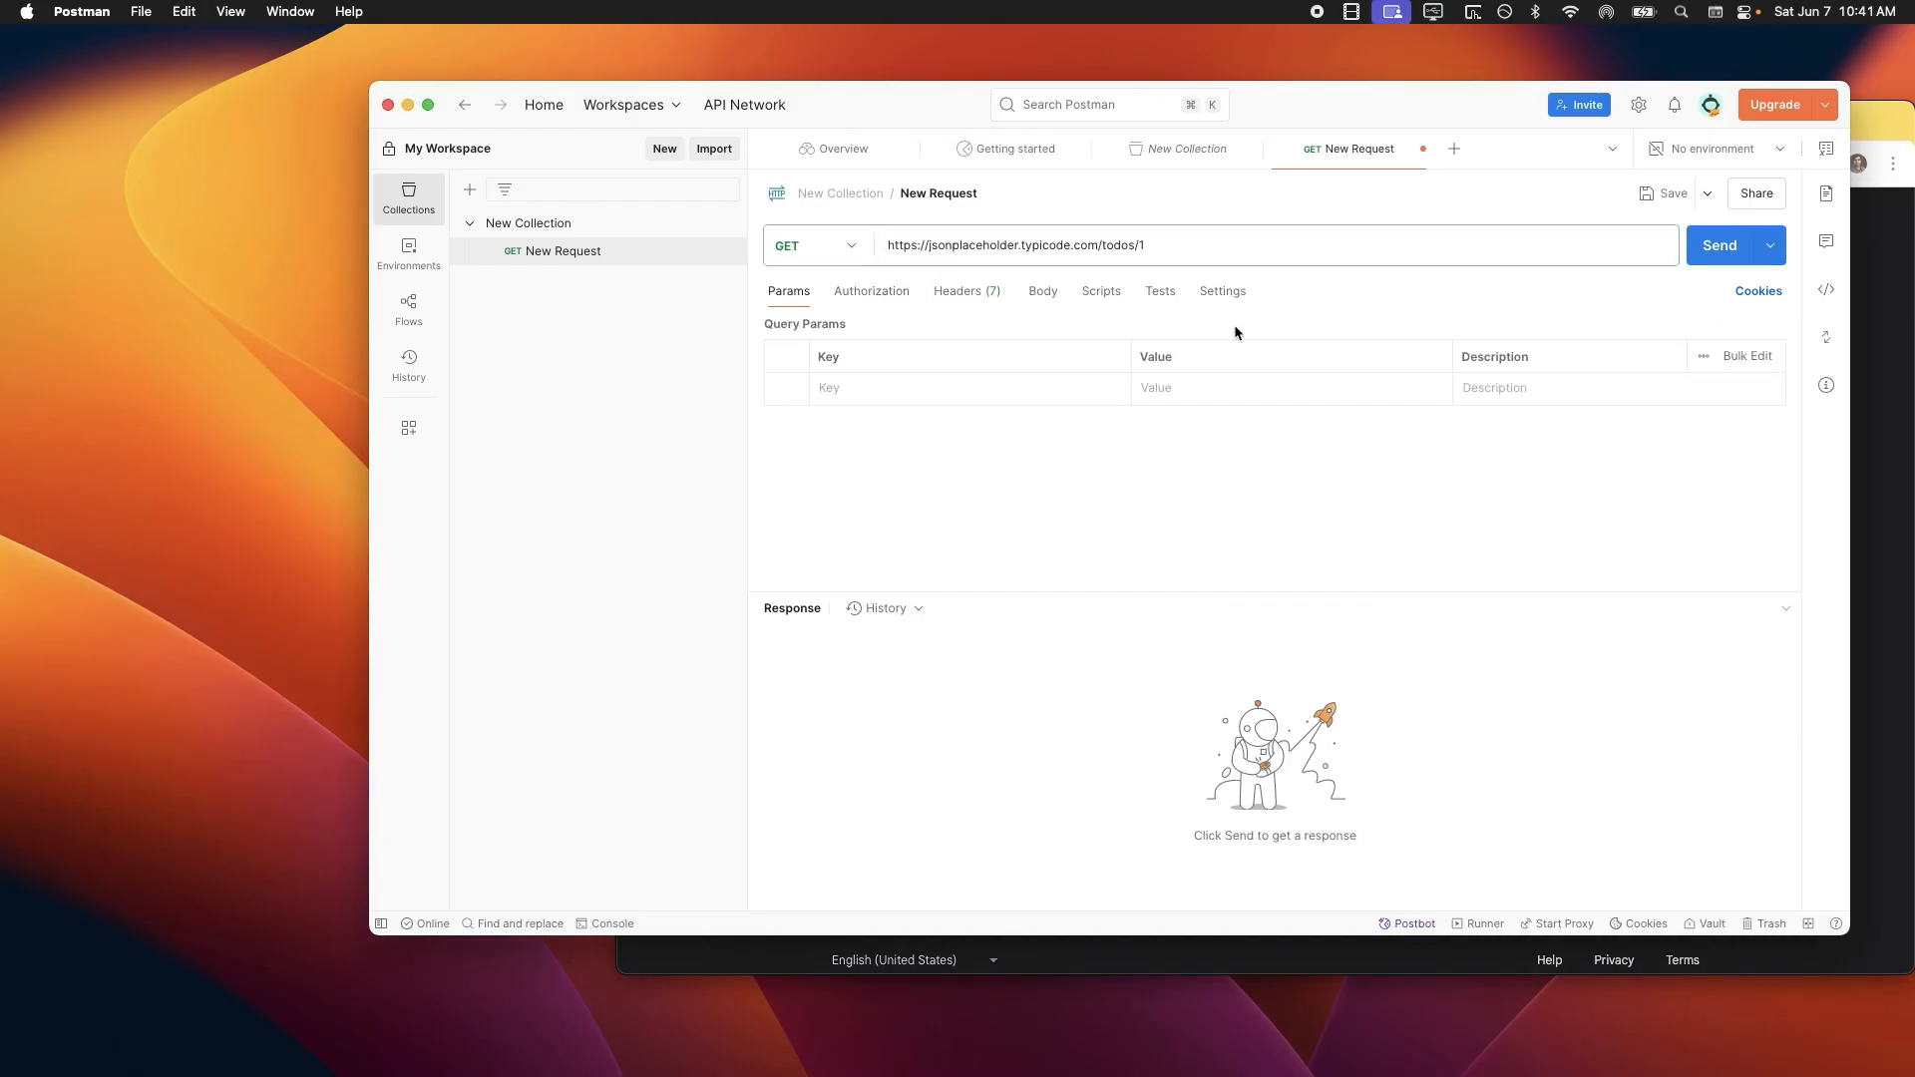
pyautogui.click(1728, 258)
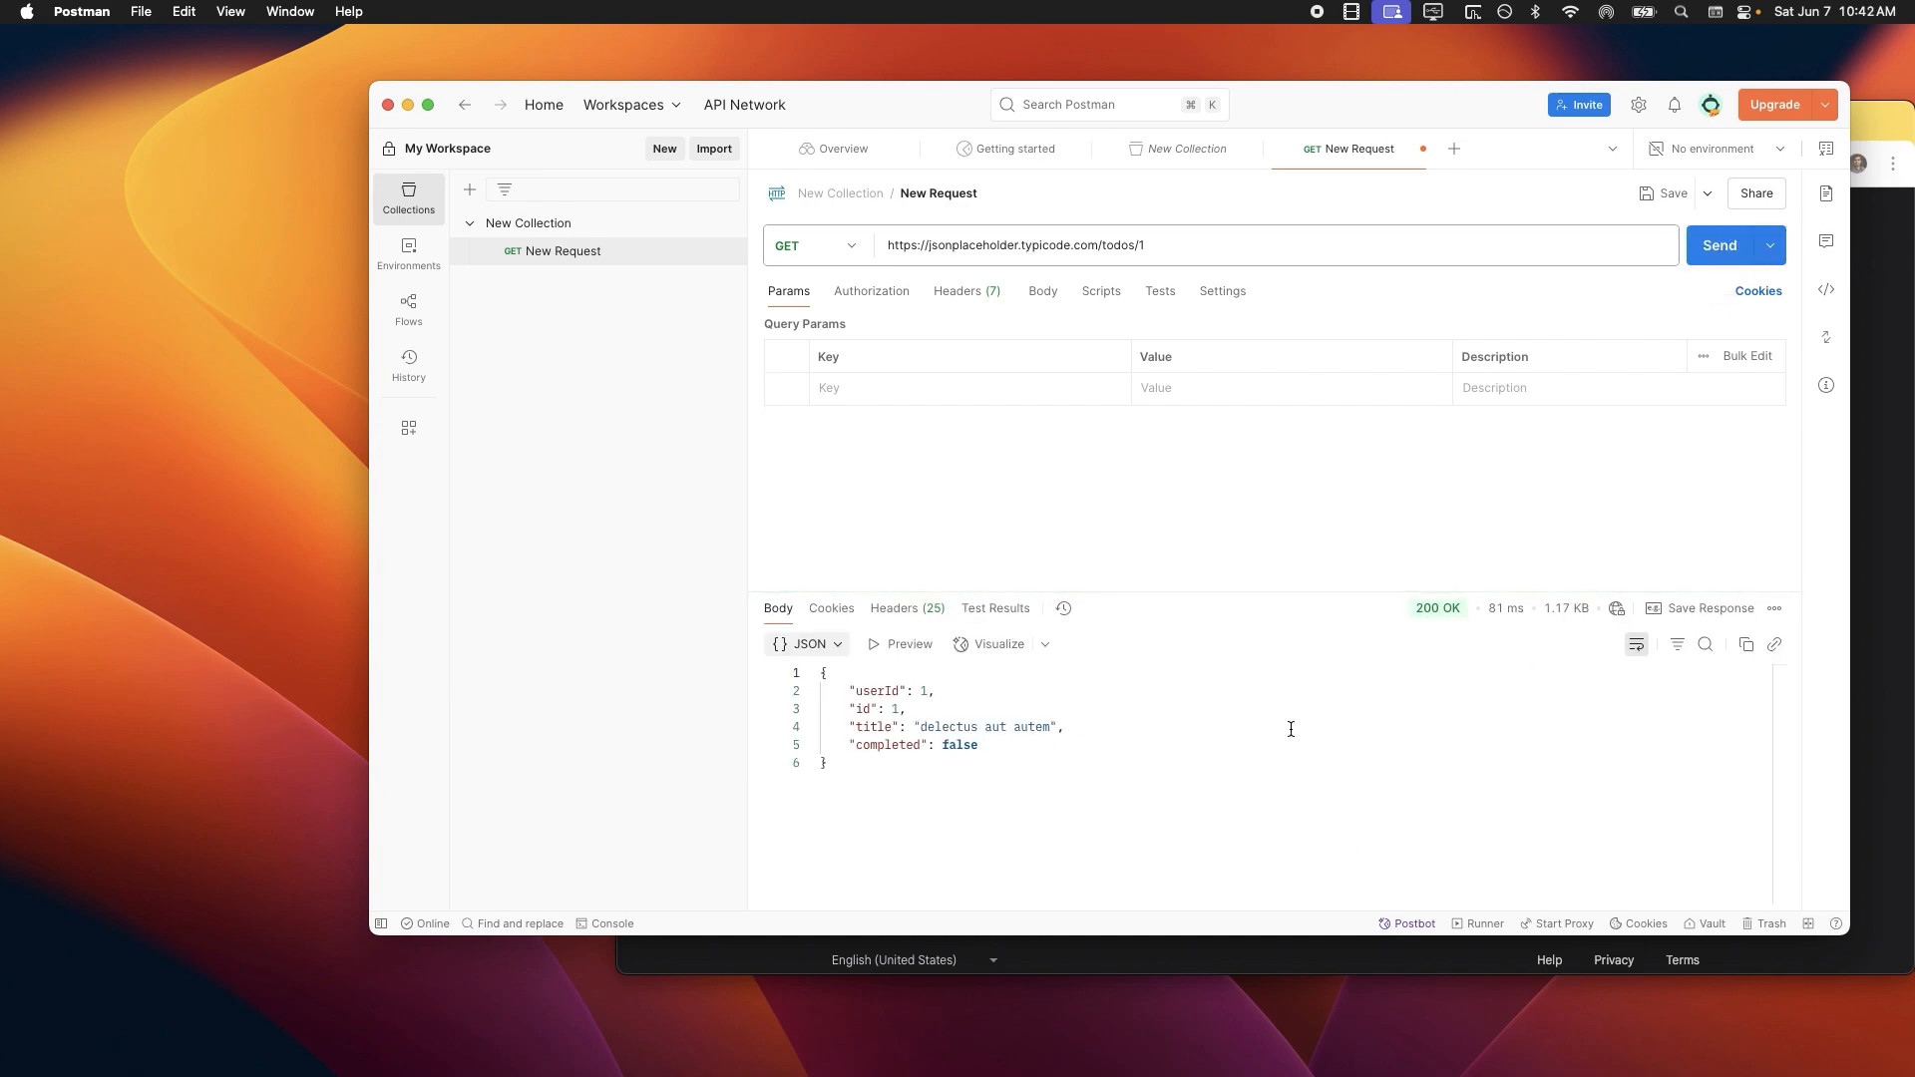
# Examine the JSON response body and the request's script and test sections
pyautogui.moveTo(1098, 761); pyautogui.dragTo(808, 671)
pyautogui.click(1075, 725)
pyautogui.click(1478, 849)
pyautogui.moveTo(950, 120); pyautogui.dragTo(906, 121)
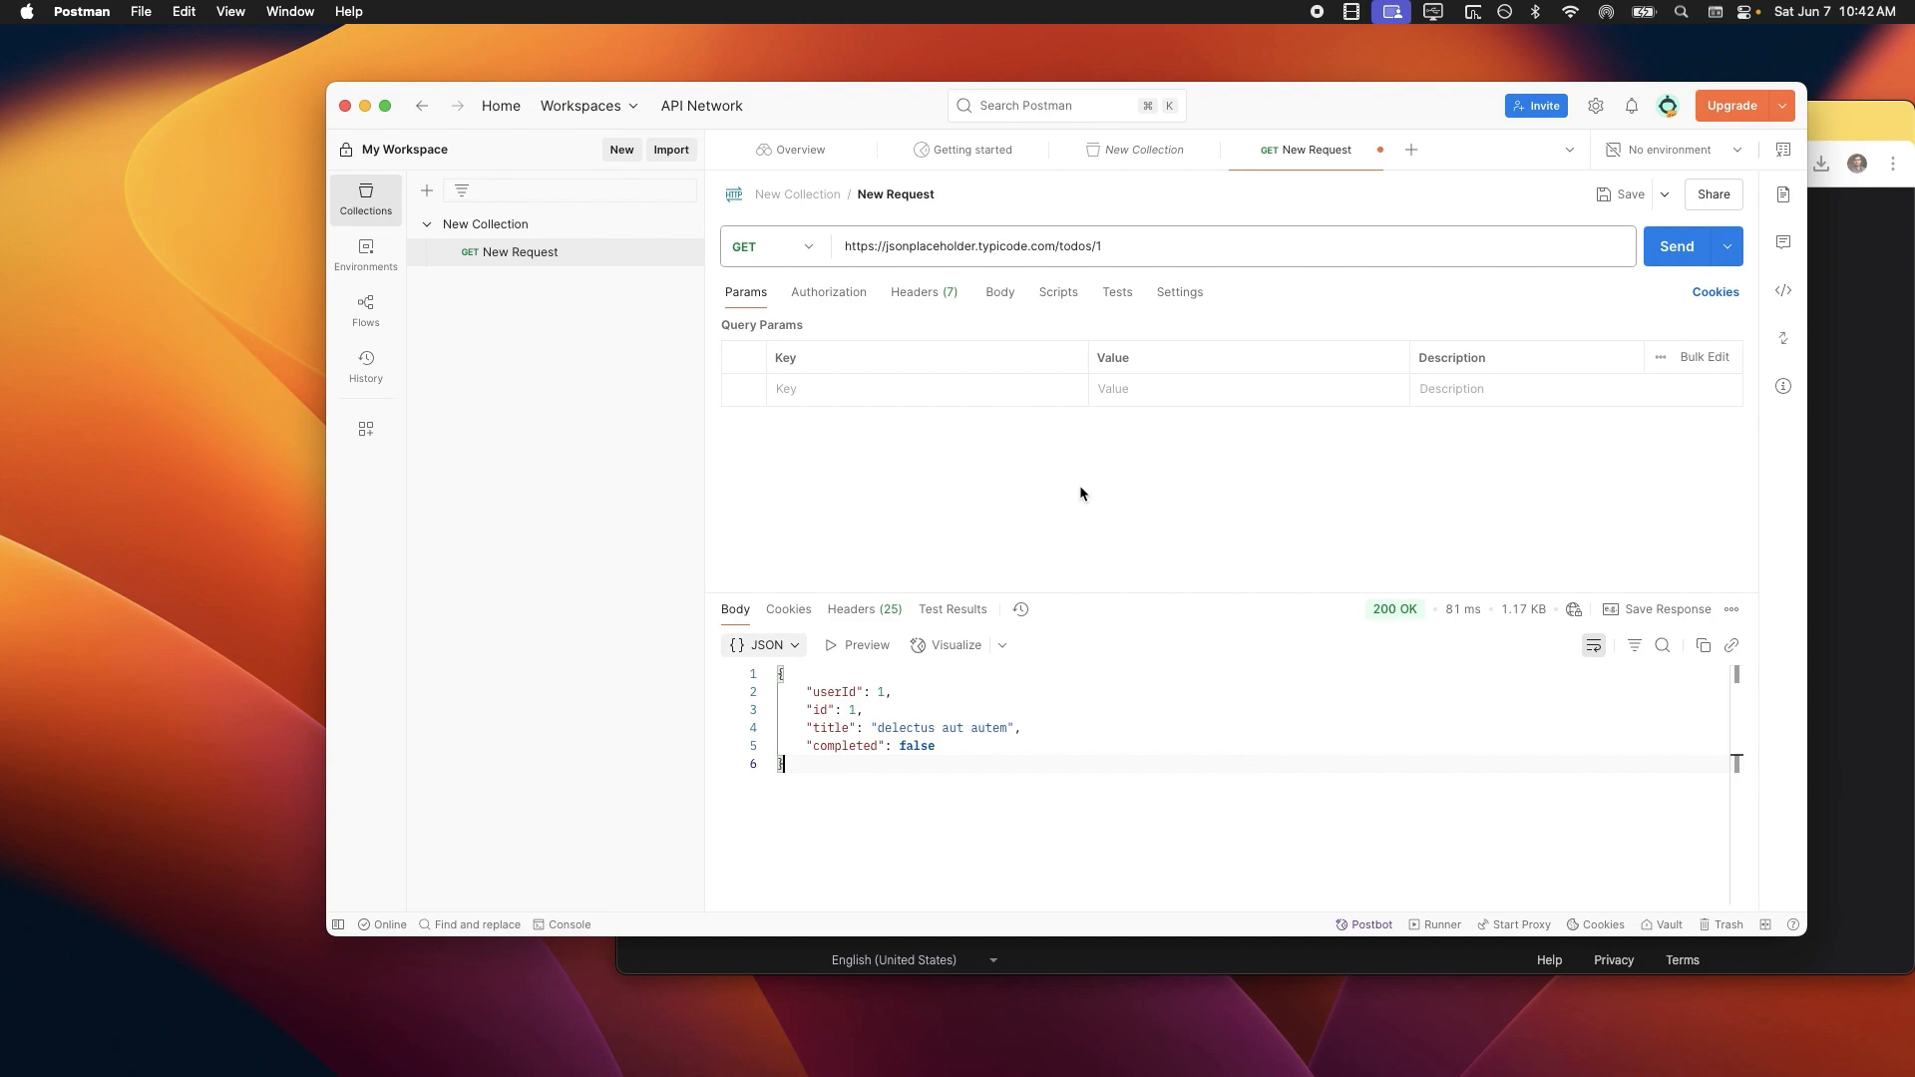
pyautogui.click(1047, 295)
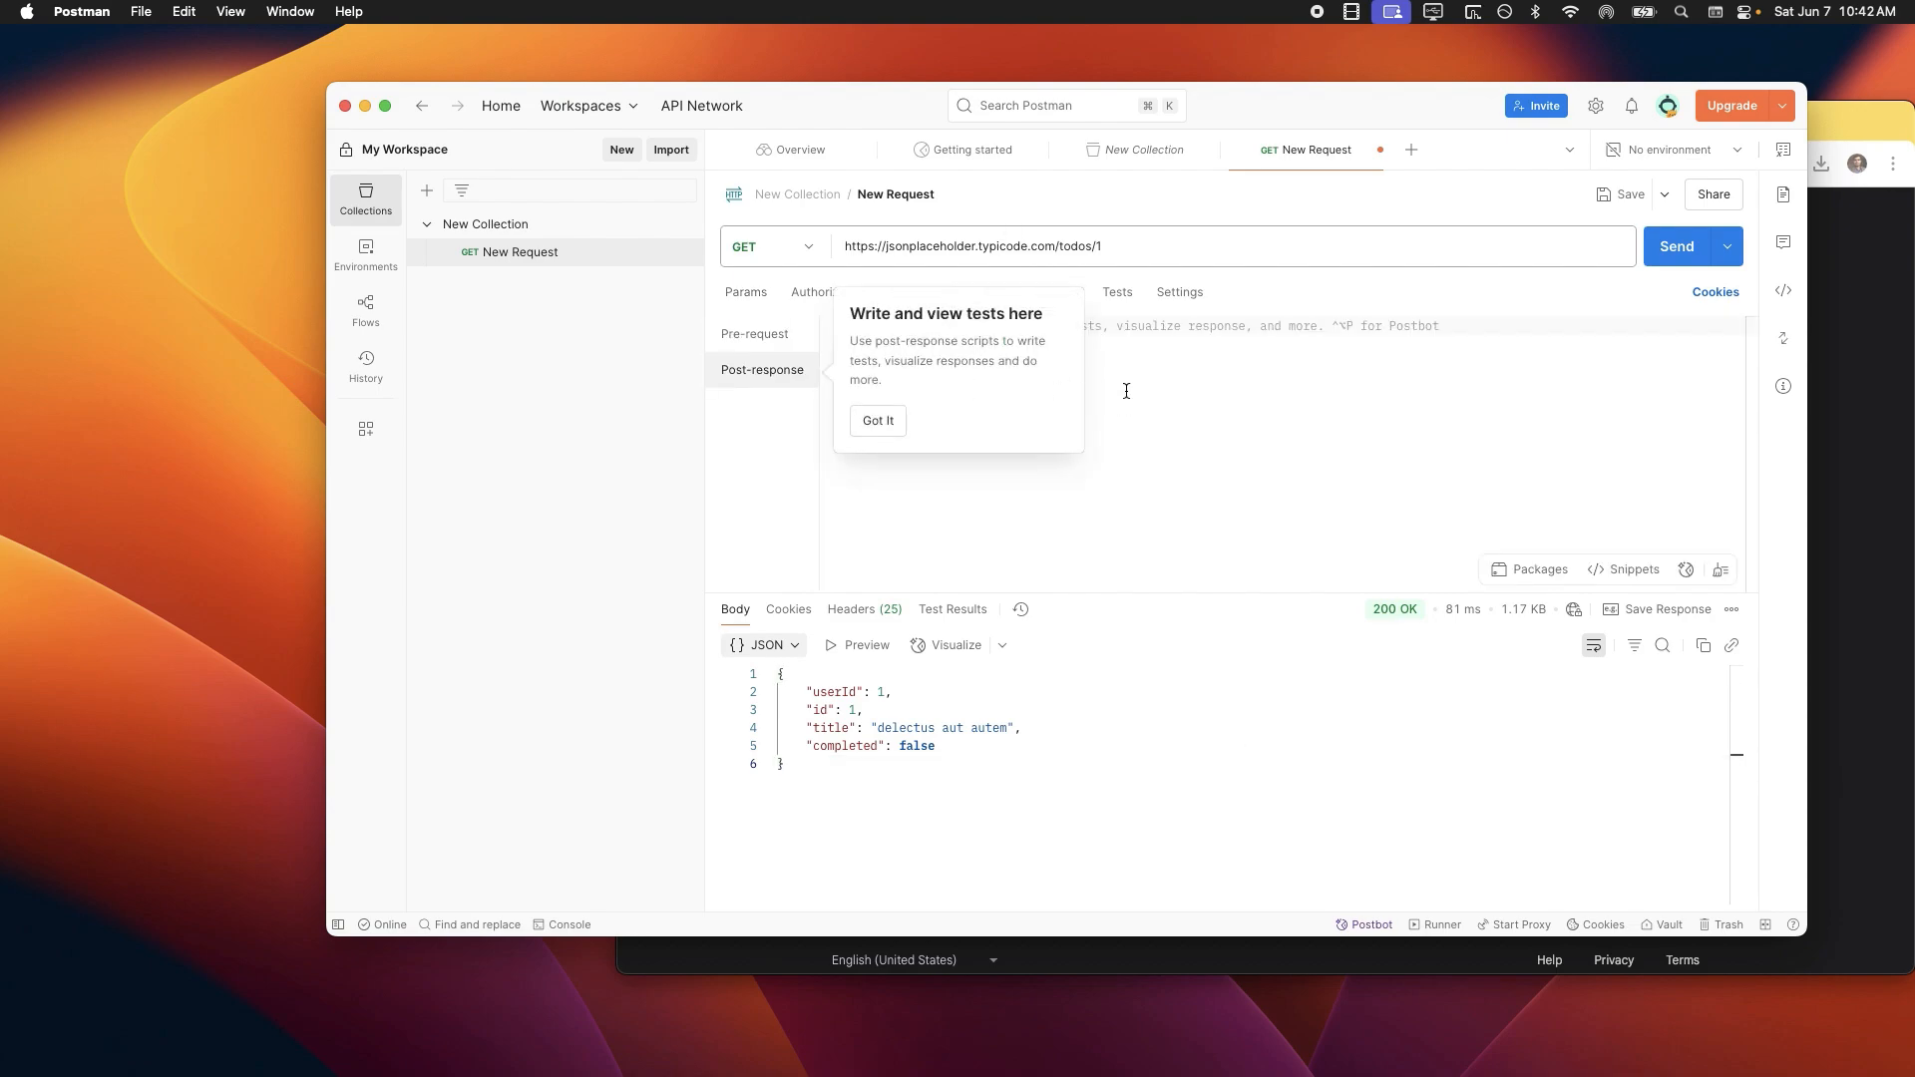
pyautogui.click(1117, 293)
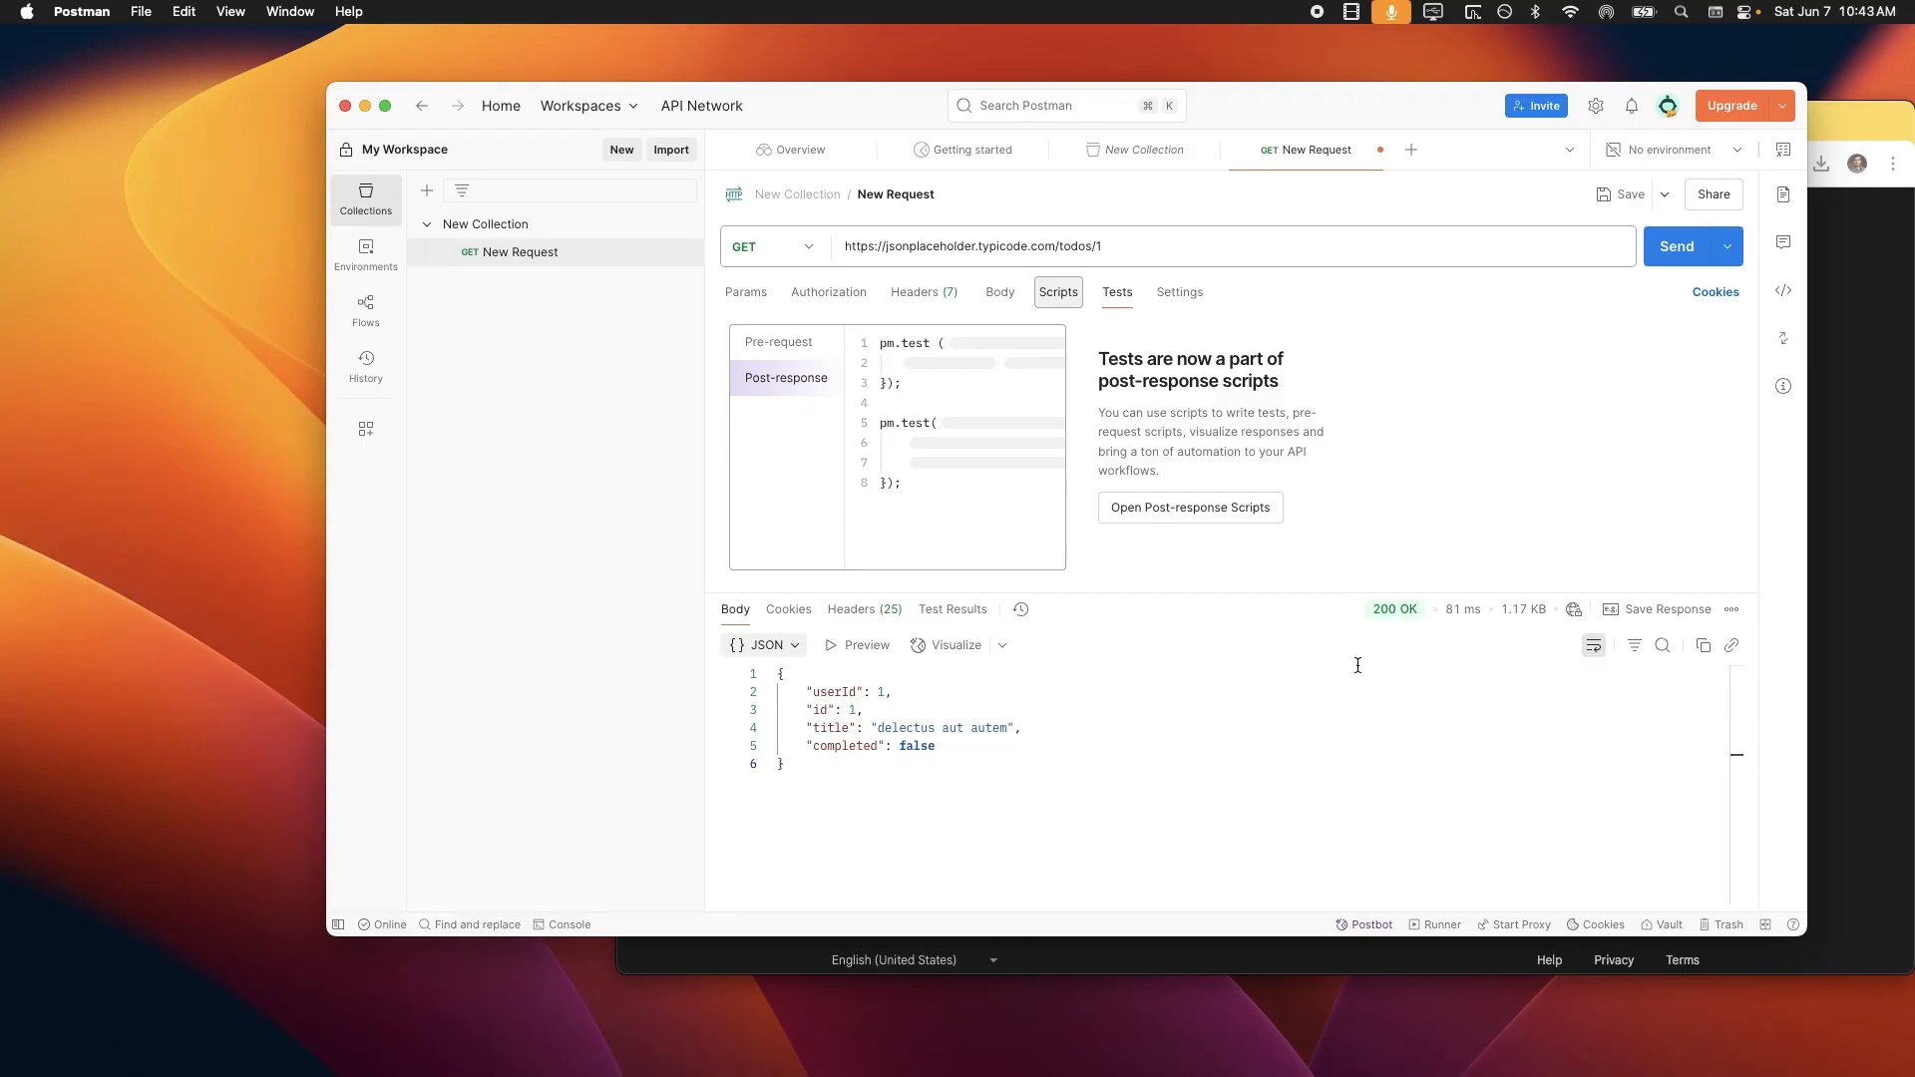
pyautogui.click(1438, 479)
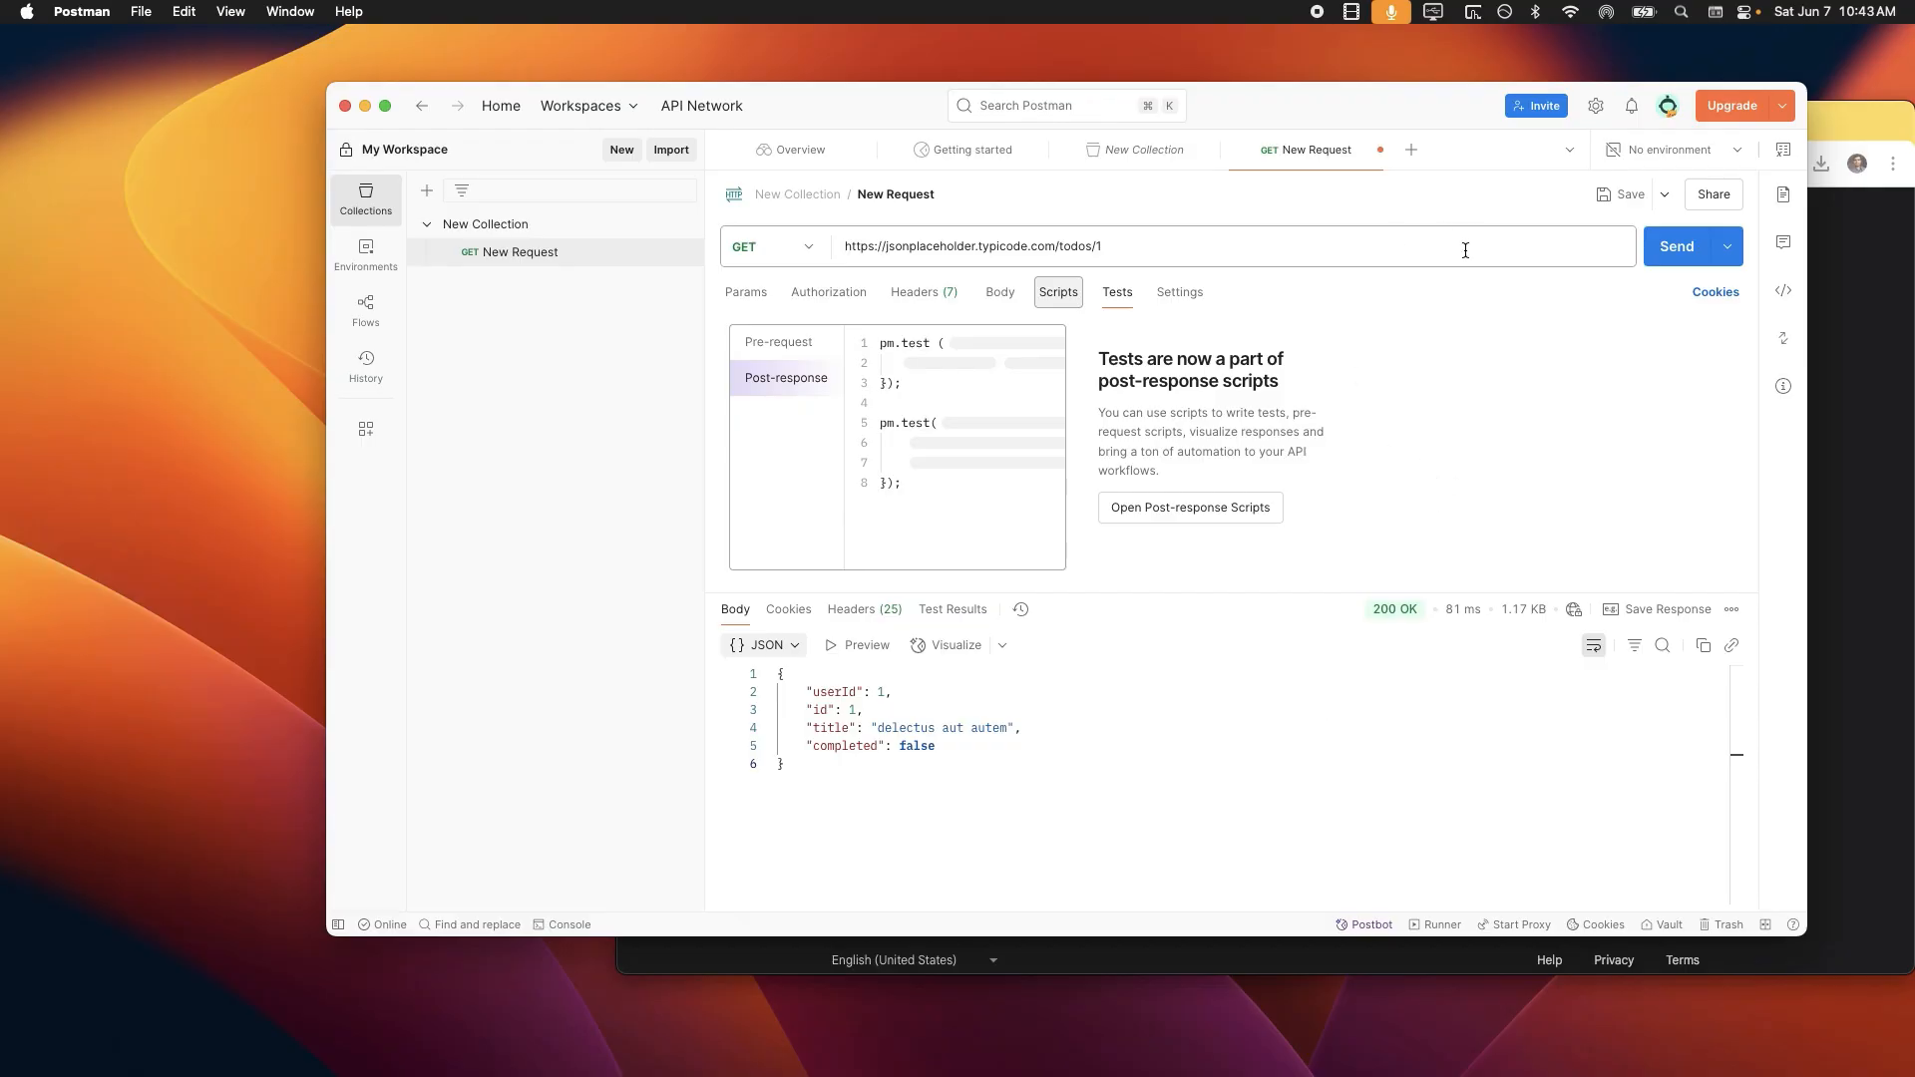